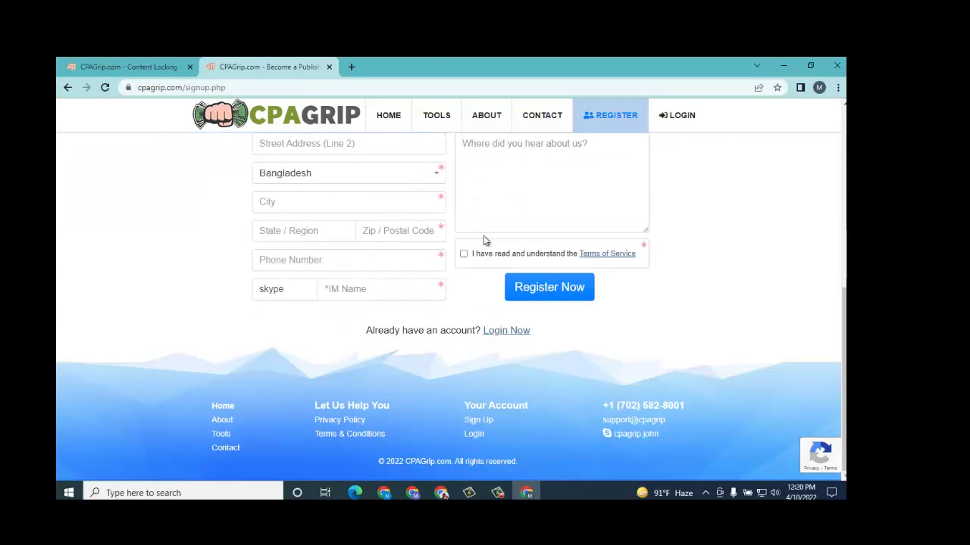
Step: Scroll through the empty sign-up form to review its fields, ending back at the top
scroll(485, 238, "up", 5)
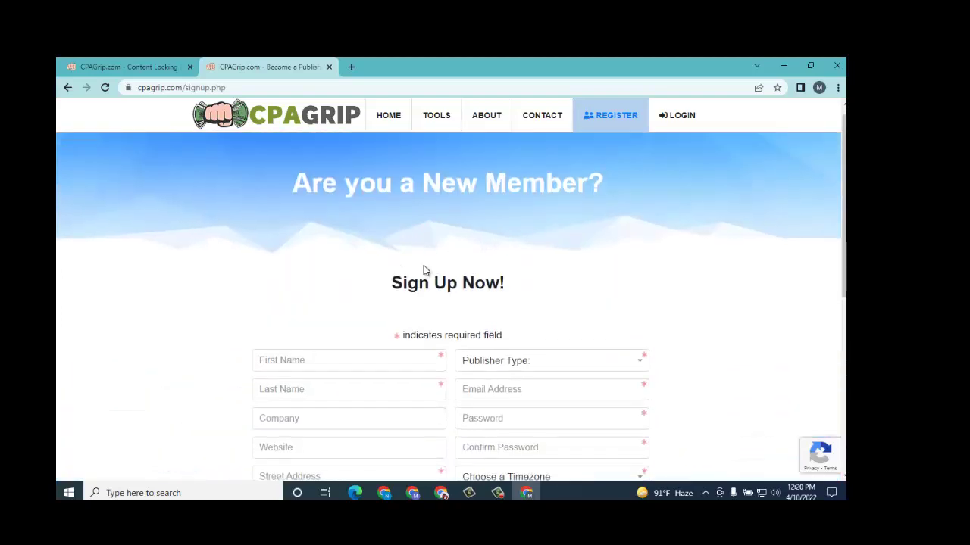
scroll(490, 277, "down", 2)
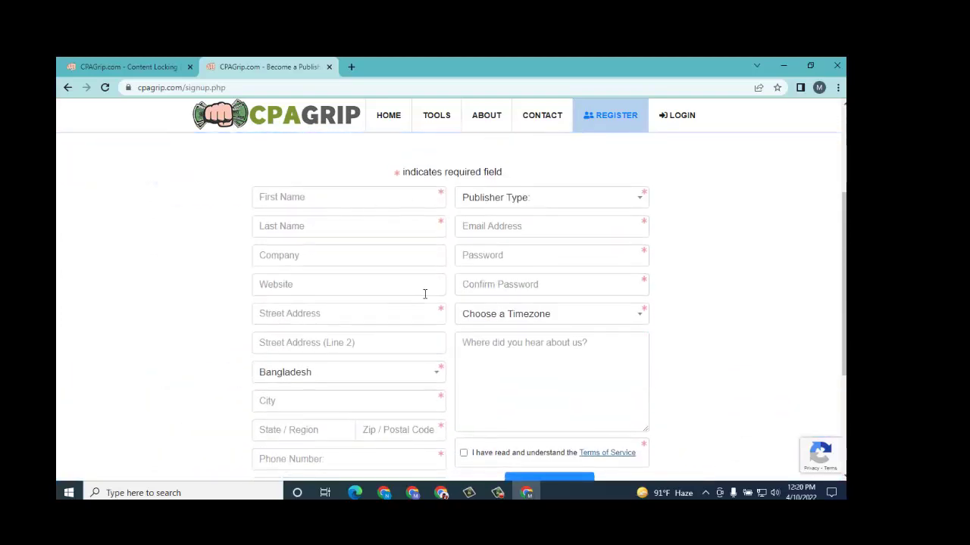
scroll(424, 294, "down", 3)
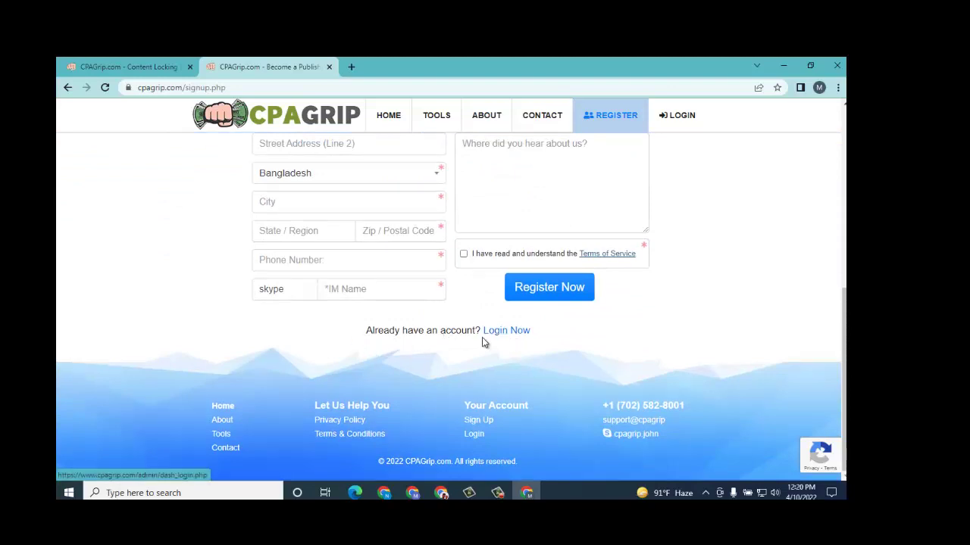
scroll(403, 288, "up", 3)
scroll(403, 289, "up", 2)
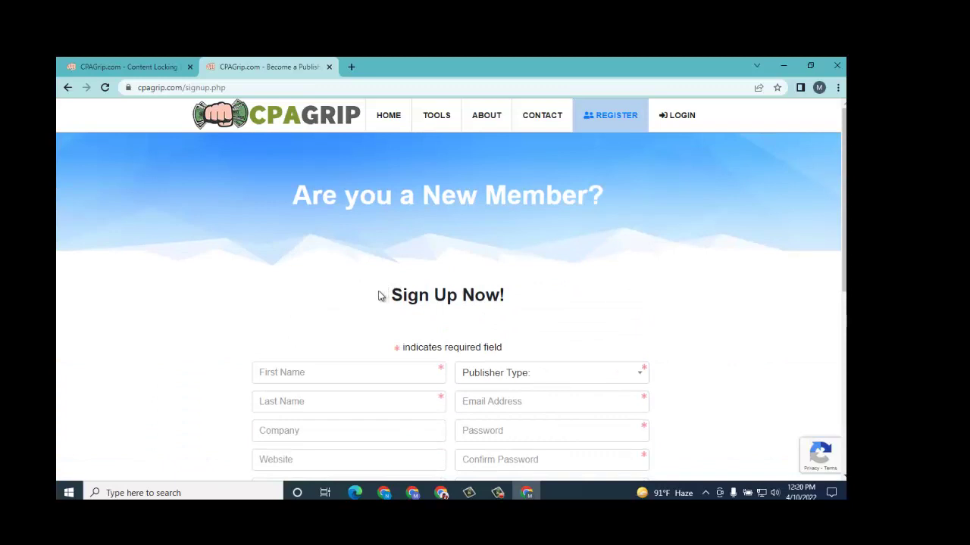
scroll(342, 291, "down", 2)
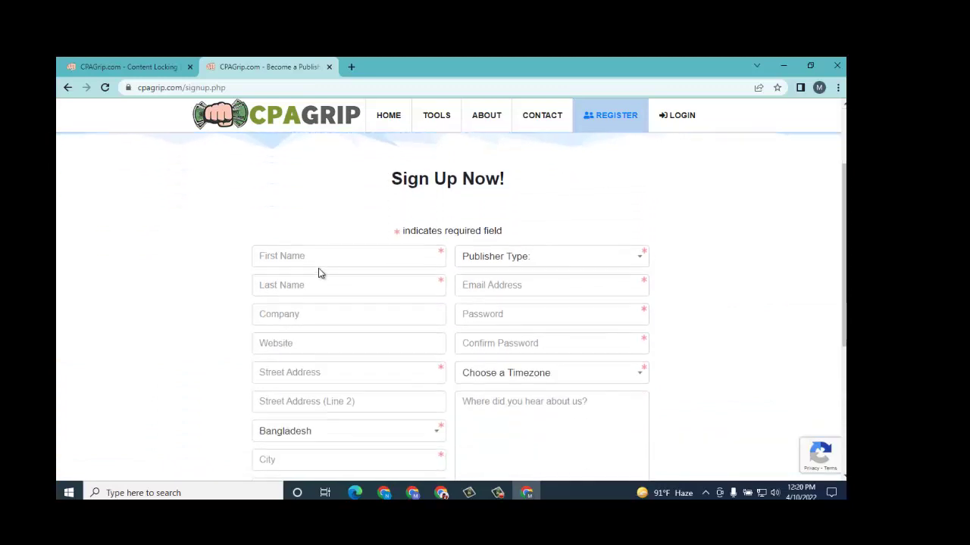
Step: Enter the user's first and last name, correcting a typo in the first name
left_click(317, 259)
scroll(307, 235, "up", 1)
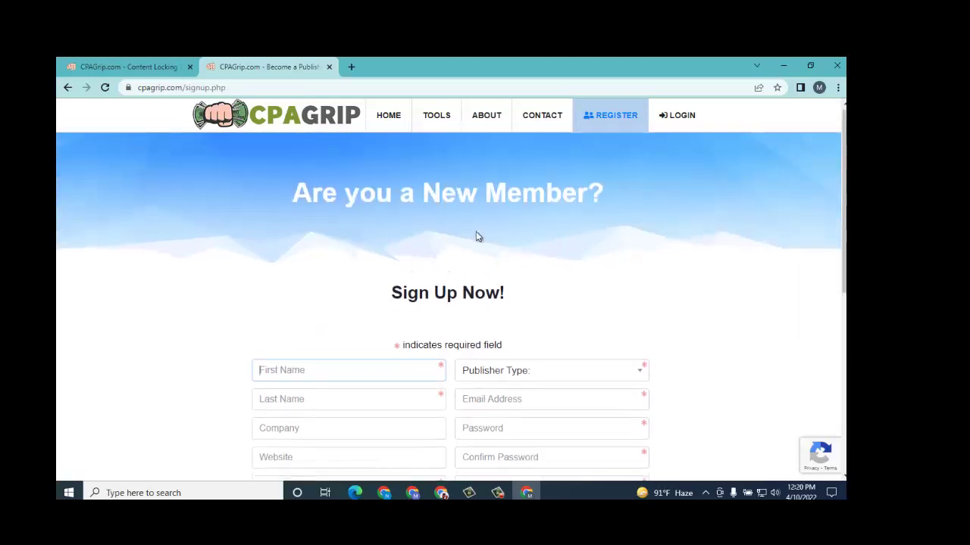
scroll(455, 235, "down", 2)
scroll(355, 296, "up", 1)
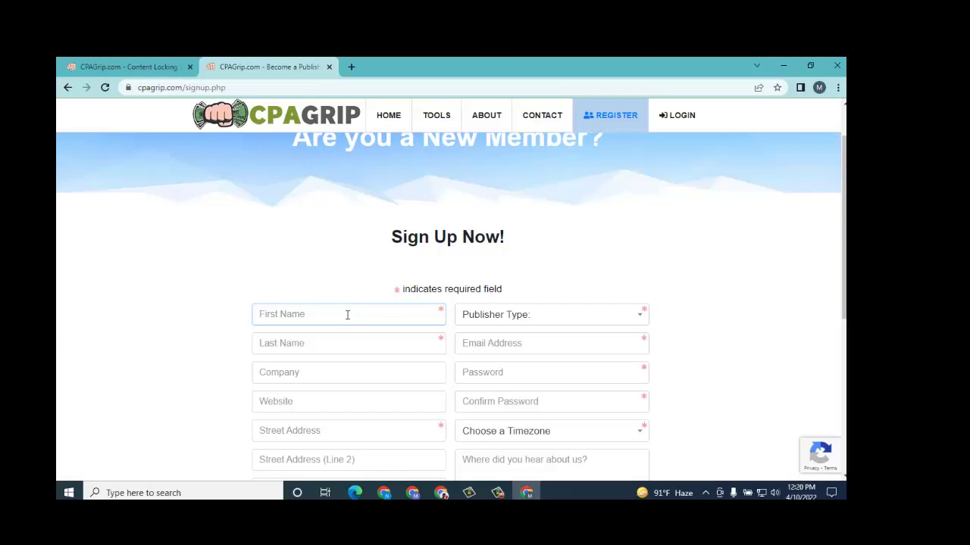
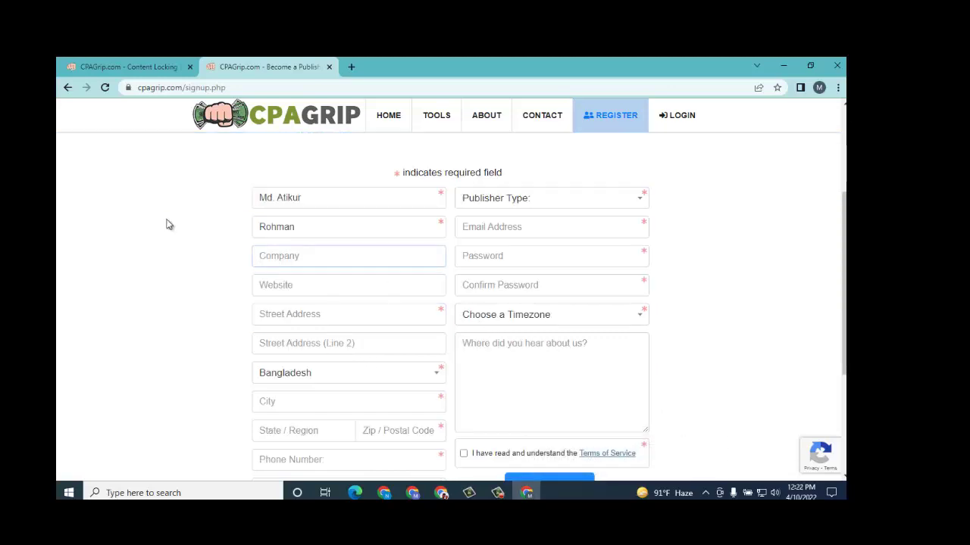
scroll(349, 262, "up", 2)
scroll(349, 267, "down", 2)
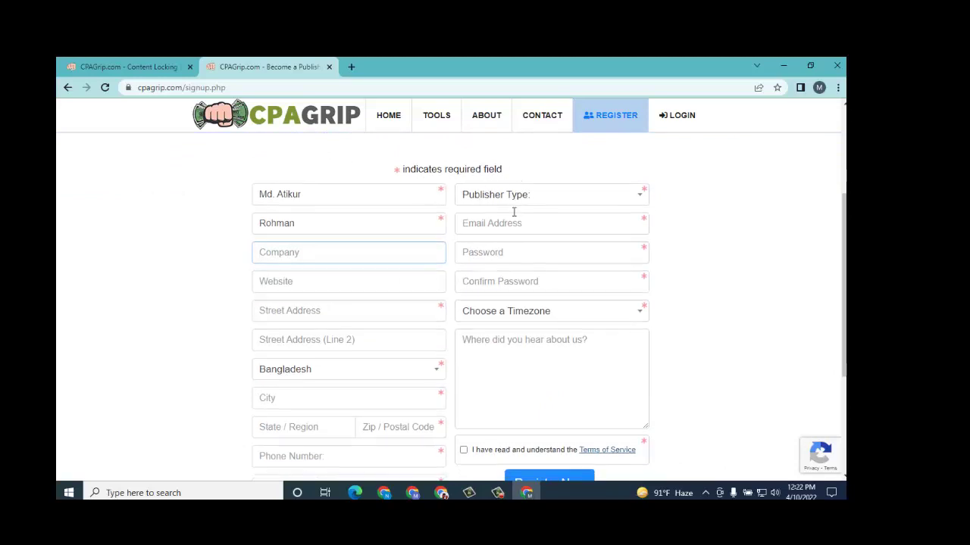
scroll(485, 219, "down", 4)
scroll(464, 280, "up", 5)
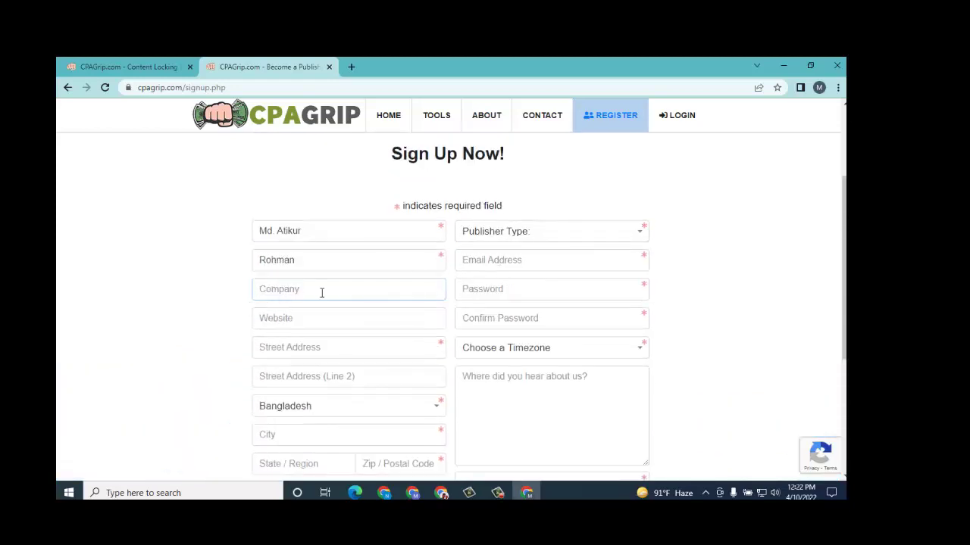
scroll(460, 250, "down", 5)
scroll(457, 271, "up", 4)
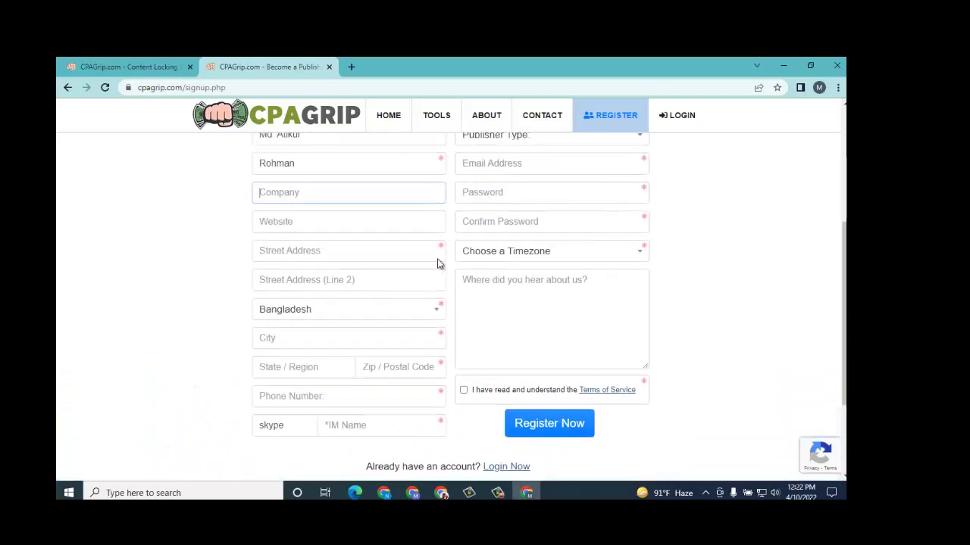
scroll(382, 281, "down", 1)
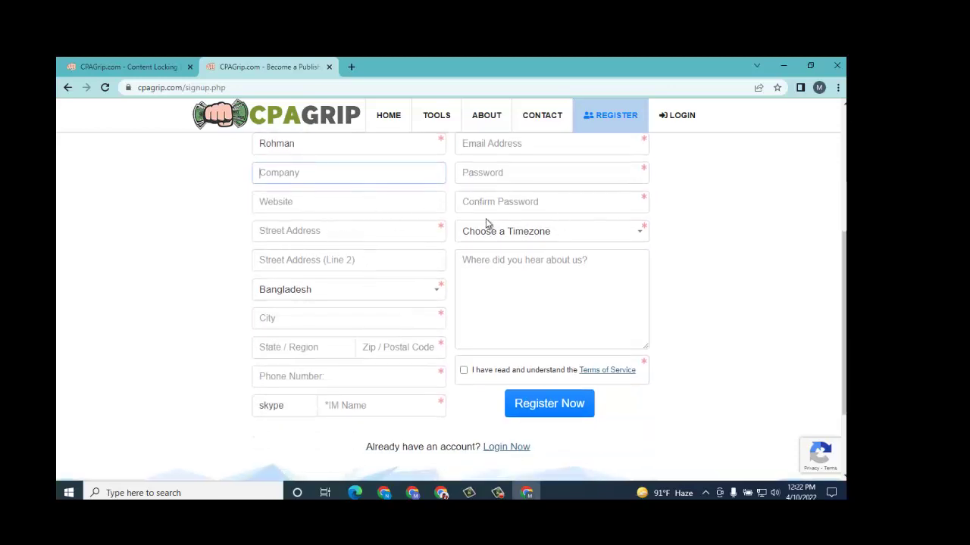
Step: Fill Street Address and City from the browser's saved autofill suggestions
left_click(366, 234)
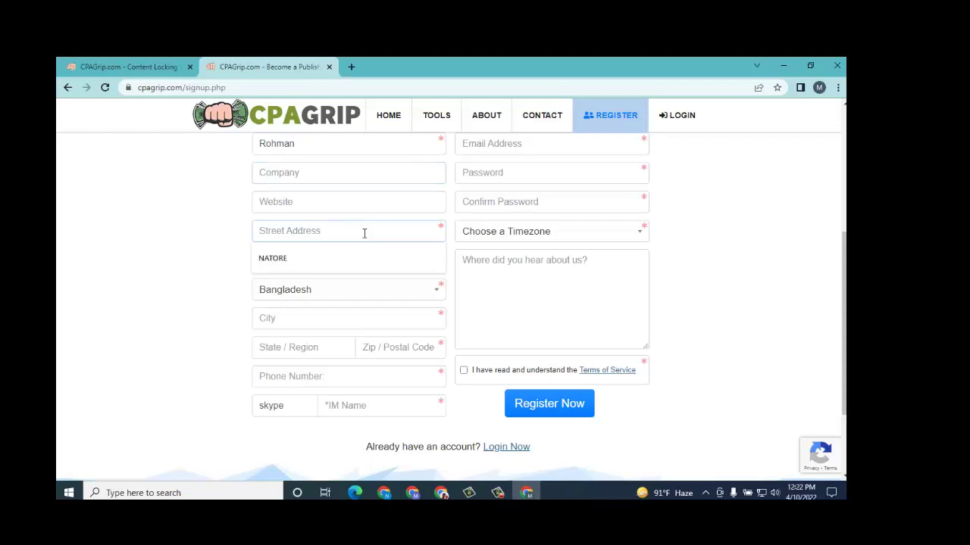
key("Down")
key("Return")
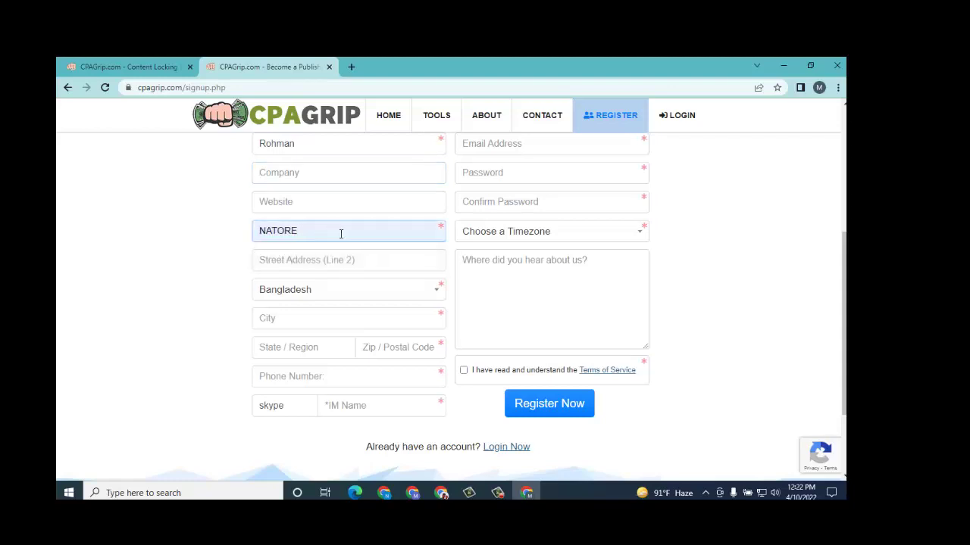
scroll(356, 233, "up", 2)
scroll(356, 233, "down", 1)
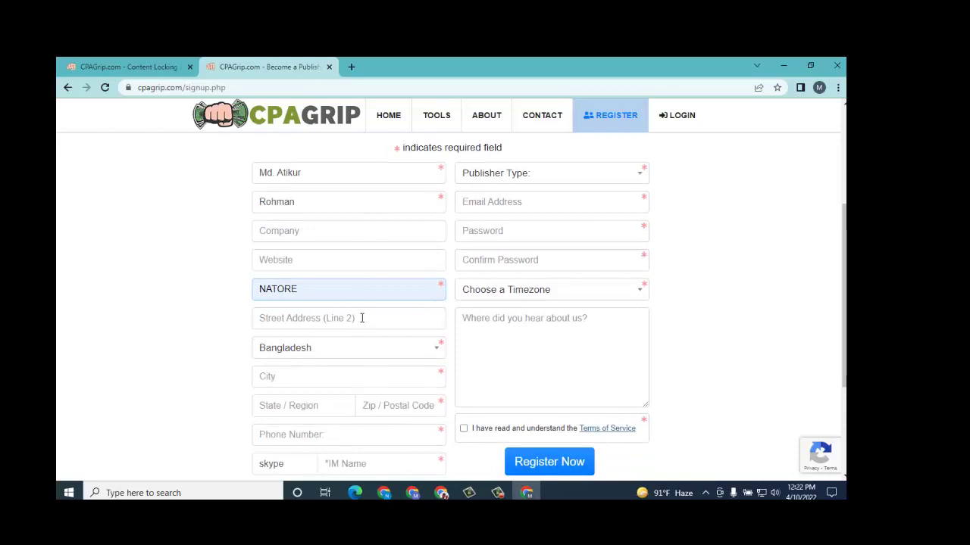
scroll(391, 315, "down", 2)
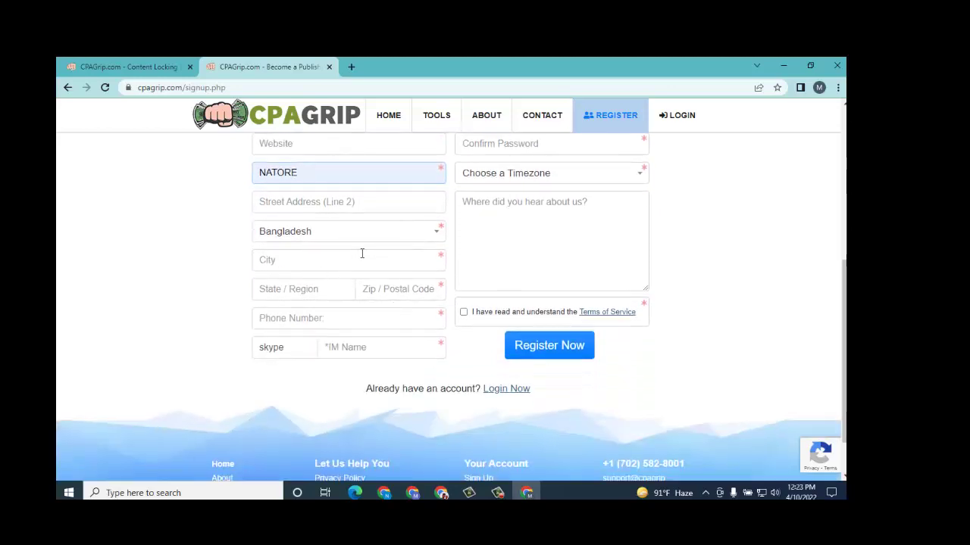
left_click(365, 262)
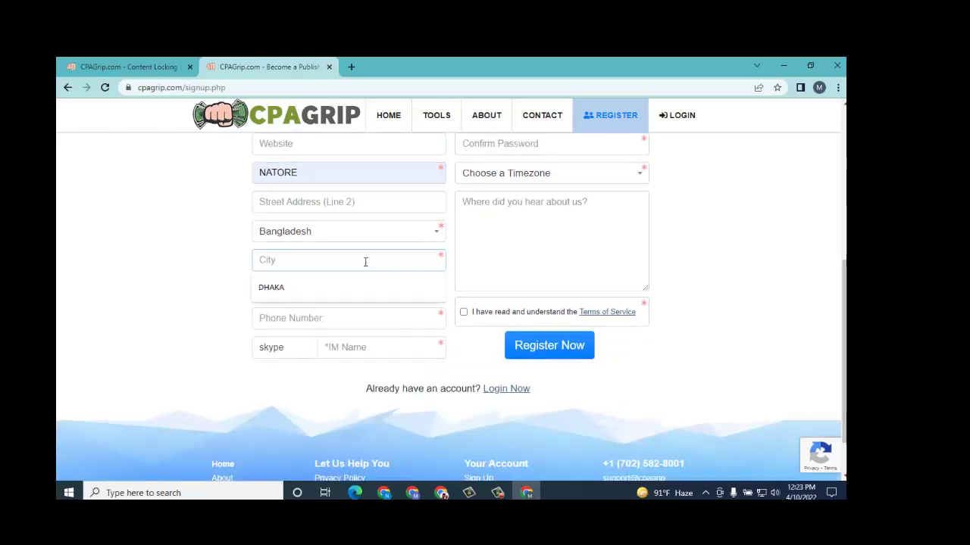
left_click(303, 283)
Step: Fill State/Region, Zip and Phone Number from the saved autofill suggestions
scroll(341, 268, "down", 1)
scroll(341, 268, "down", 1)
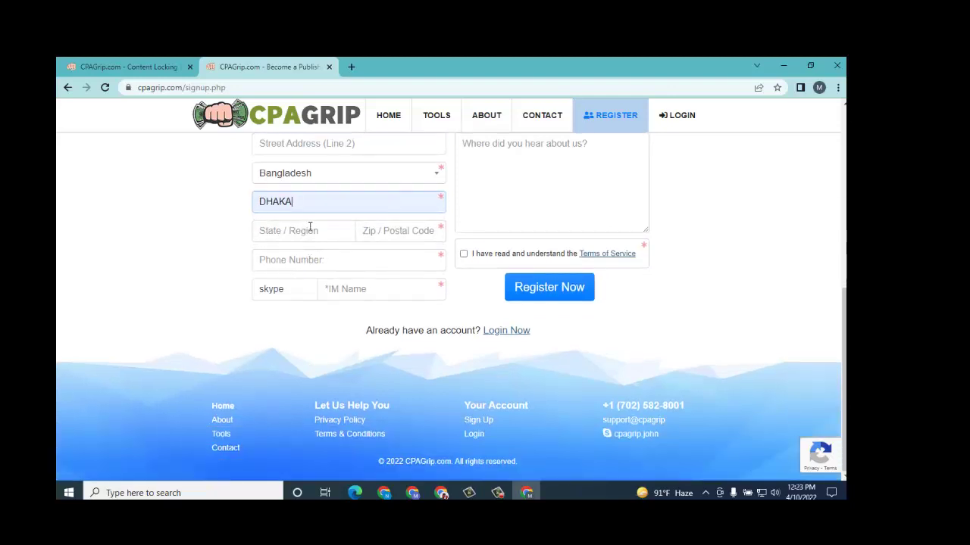
left_click(327, 233)
left_click(305, 257)
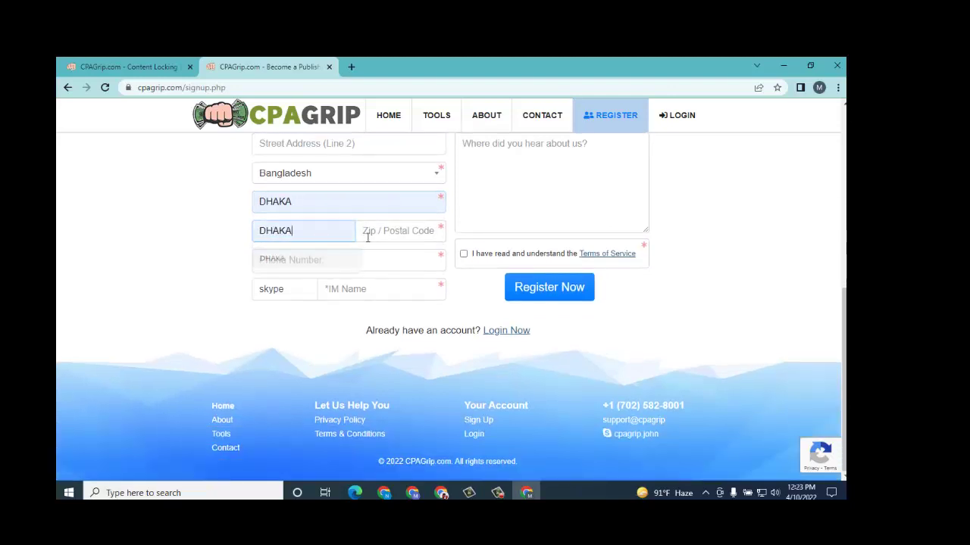
left_click(379, 230)
left_click(376, 258)
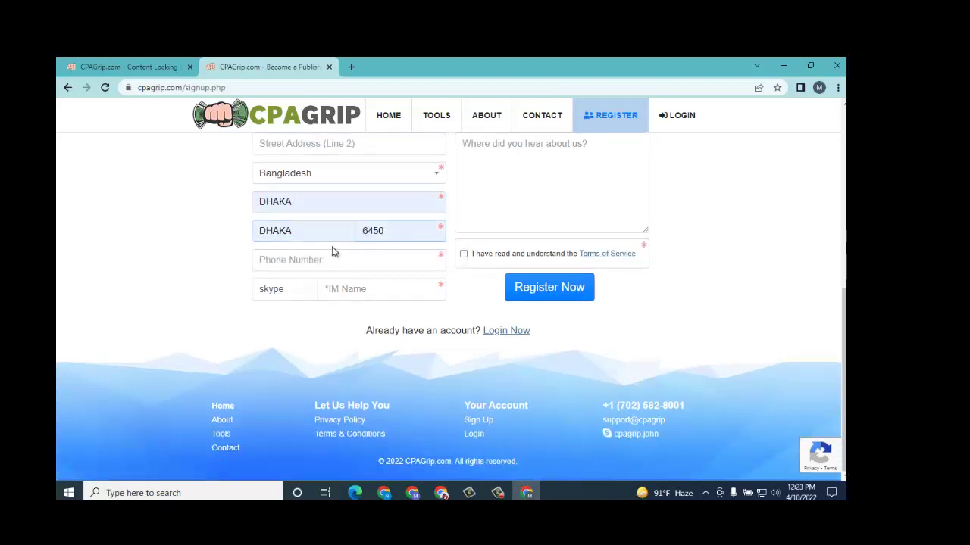
left_click(334, 258)
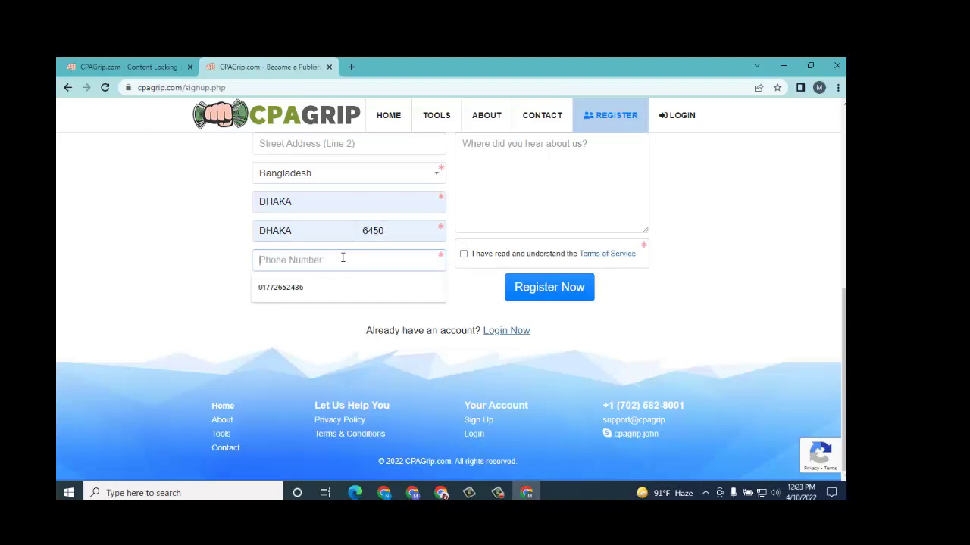
left_click(297, 287)
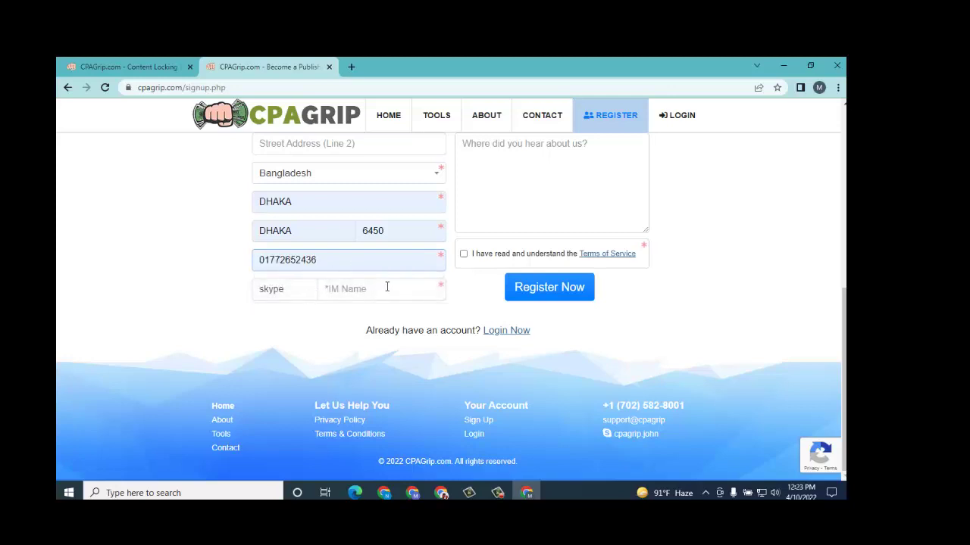
Step: Paste the user's Skype ID into the IM Name field next to the Skype selector
left_click(358, 289)
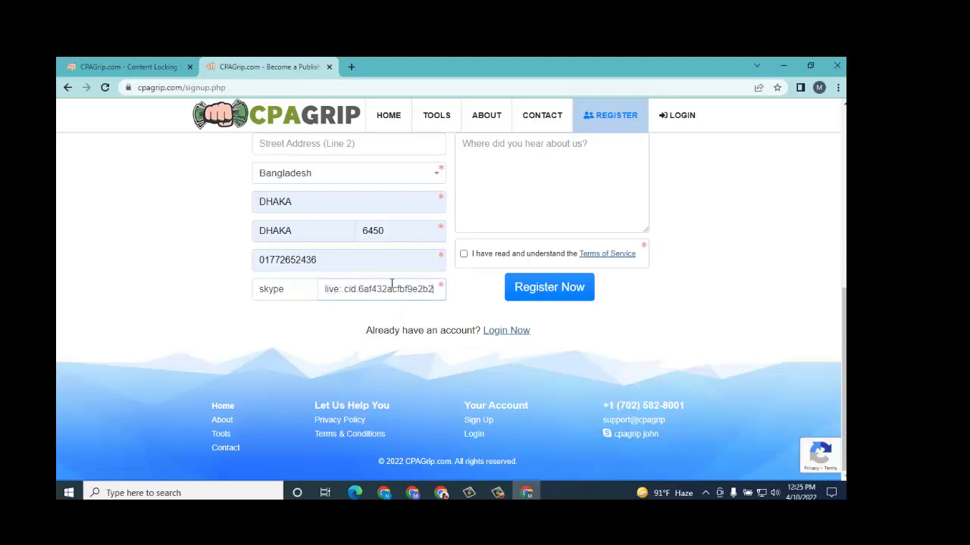
scroll(447, 280, "up", 3)
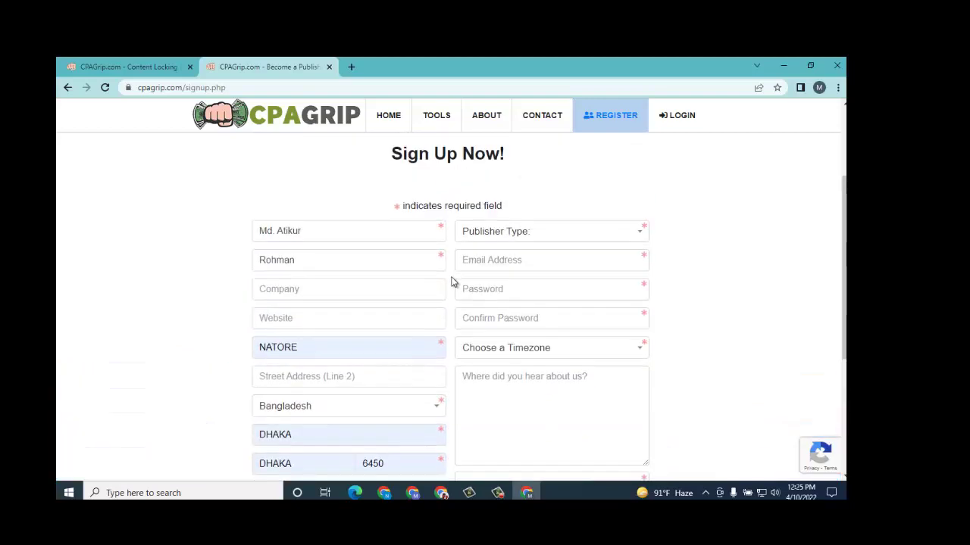
scroll(451, 282, "down", 3)
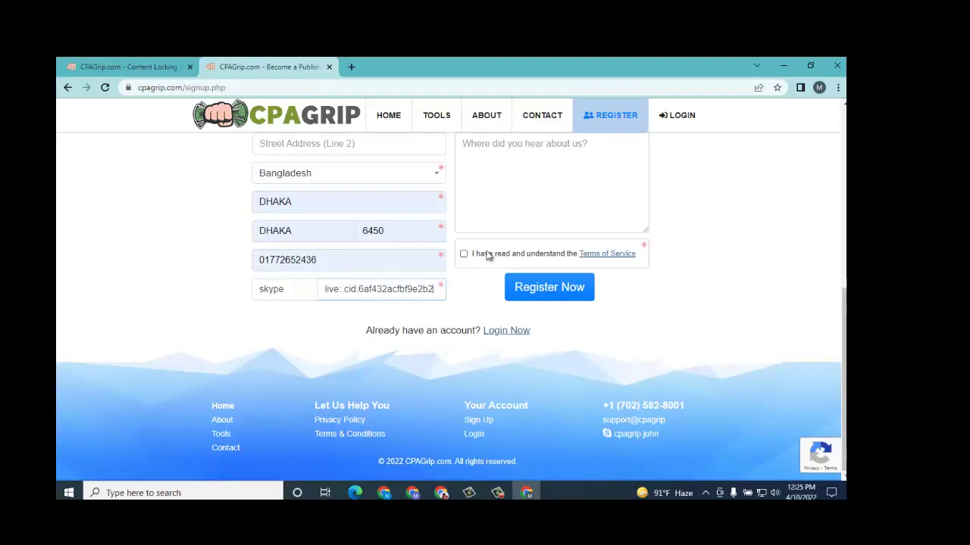
scroll(487, 256, "up", 3)
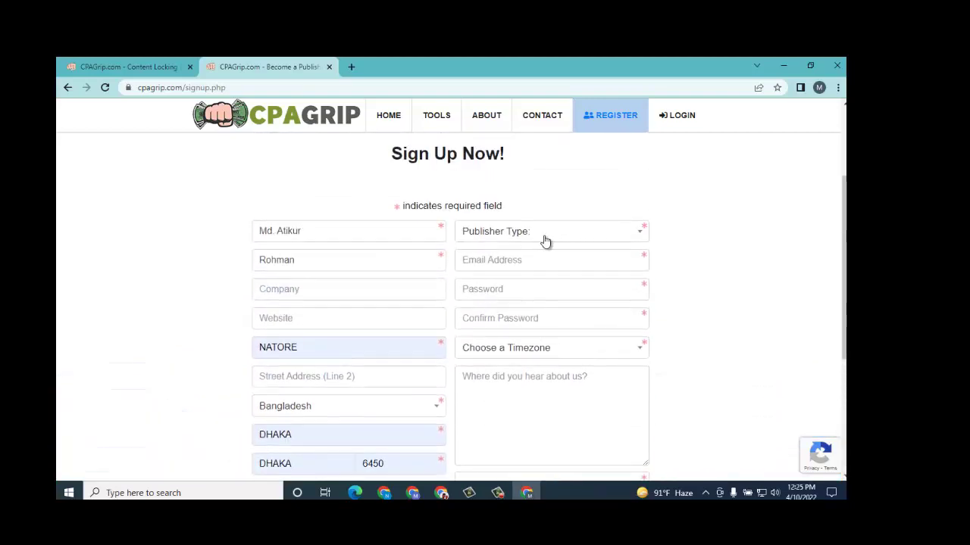
Step: Set Publisher Type to Other, then open a new blank browser tab
left_click(641, 234)
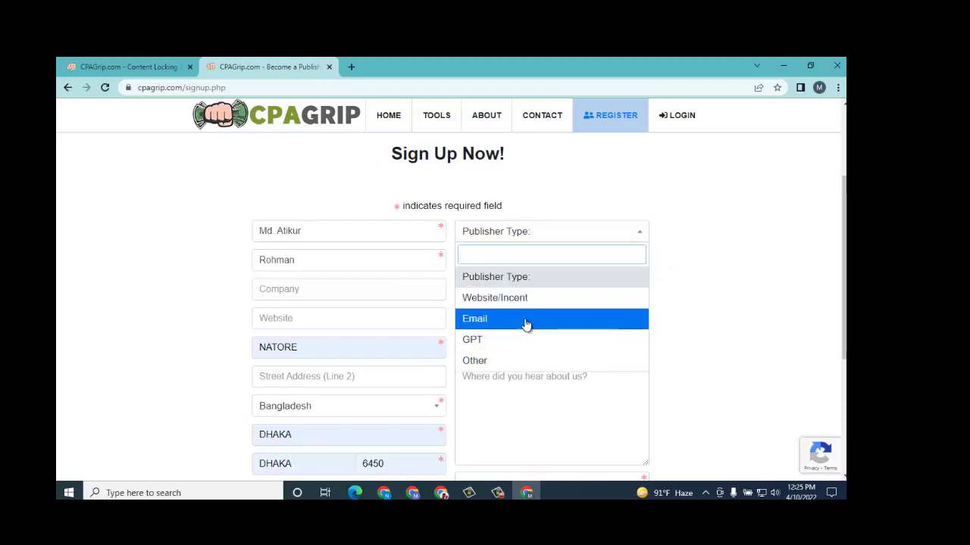
left_click(493, 362)
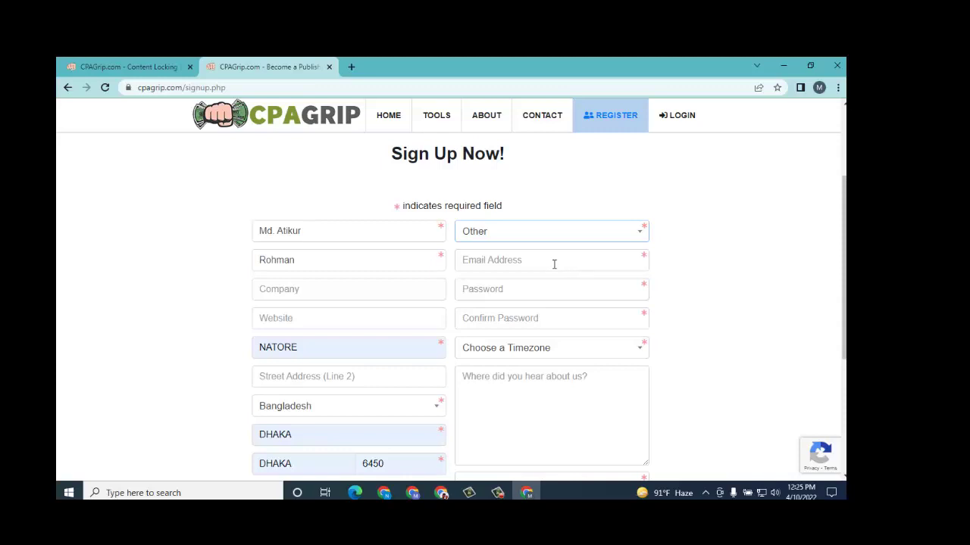
left_click(553, 263)
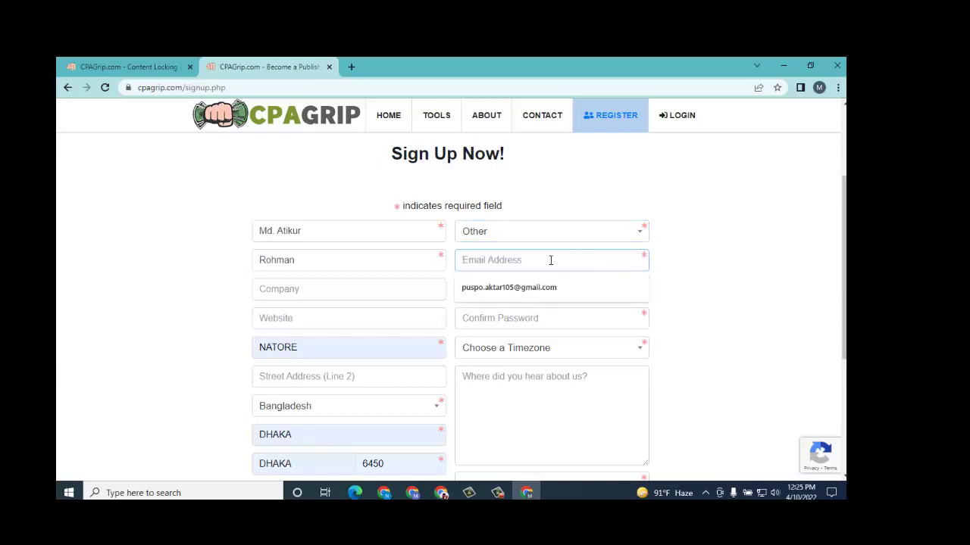
left_click(350, 68)
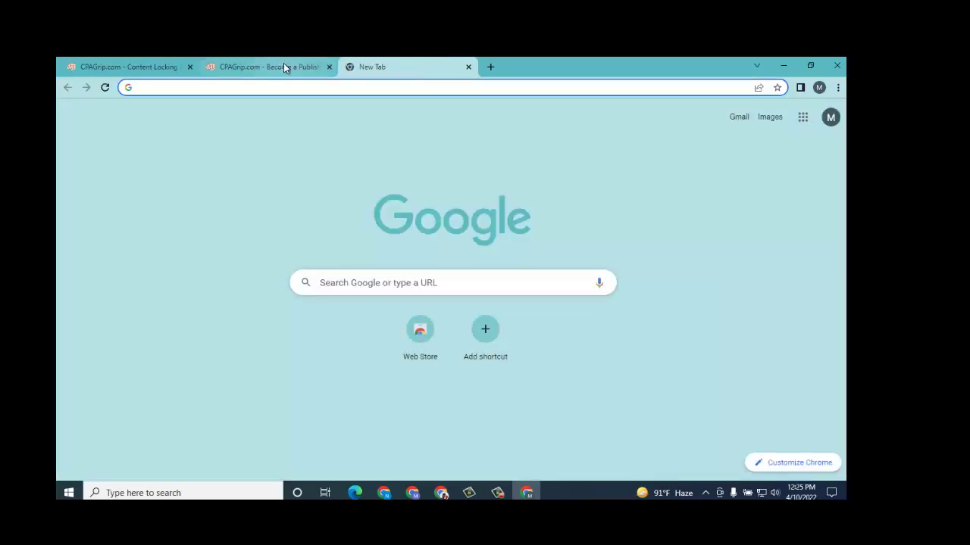
Step: Select the signed-in Google account's e-mail address in the new tab's account panel
left_click(283, 68)
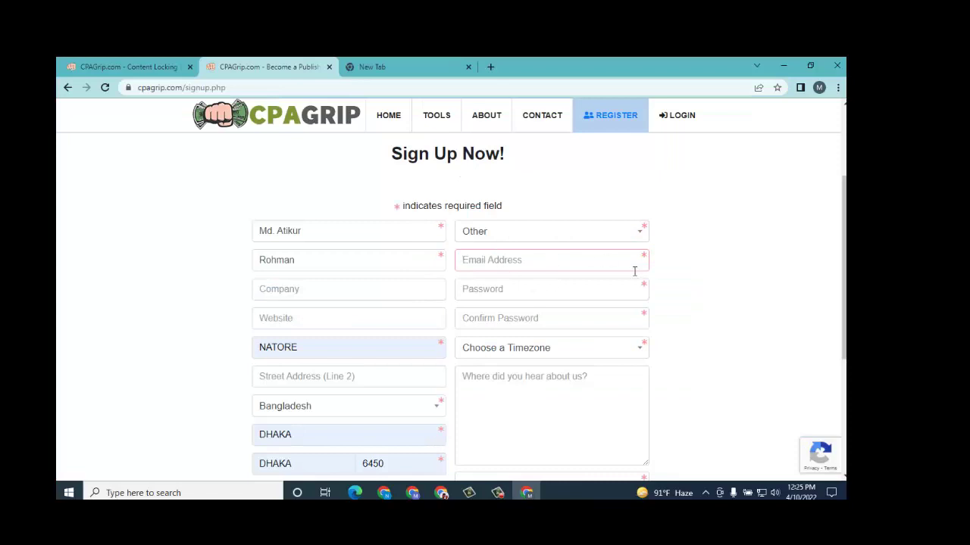
left_click(372, 67)
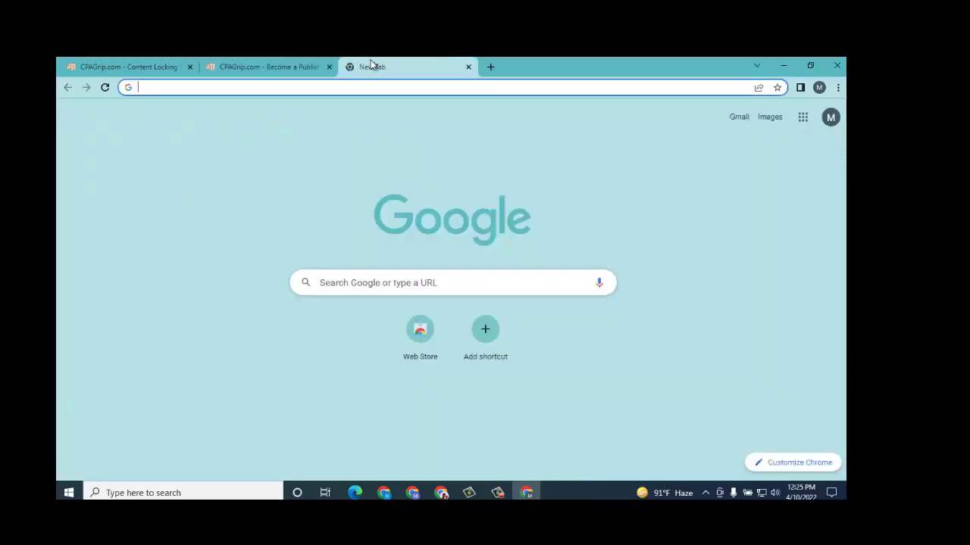
left_click(829, 119)
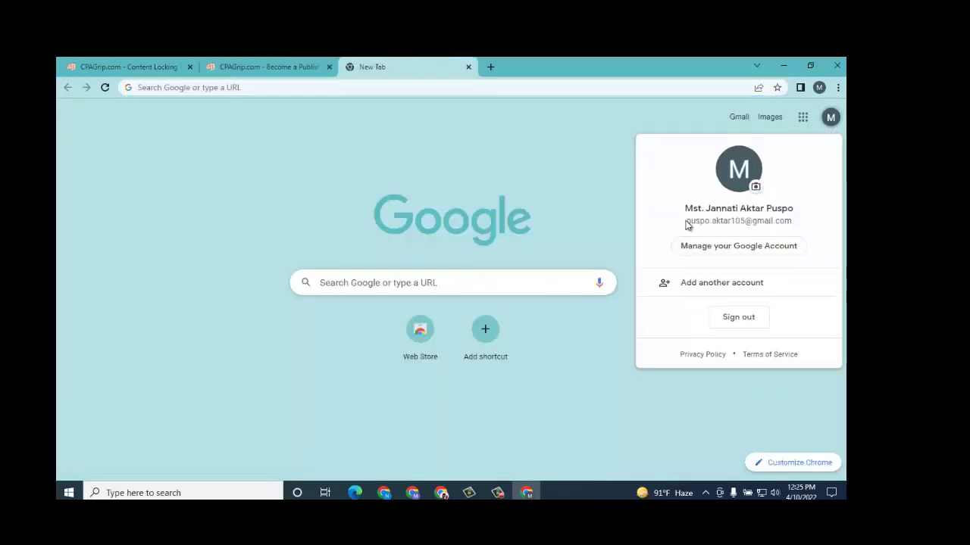
left_click_drag(687, 220, 776, 226)
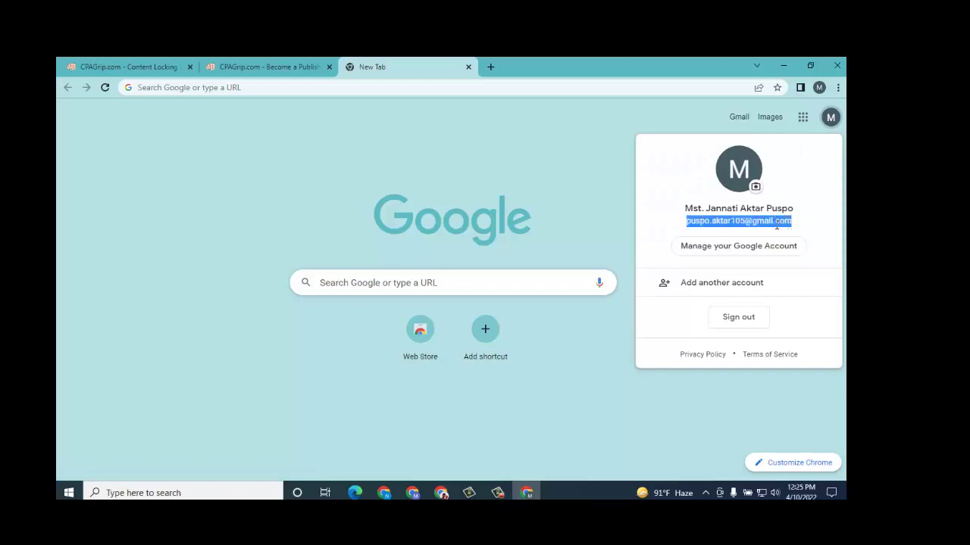
Step: Fill the e-mail from autofill and use Chrome's suggested strong password
left_click(294, 66)
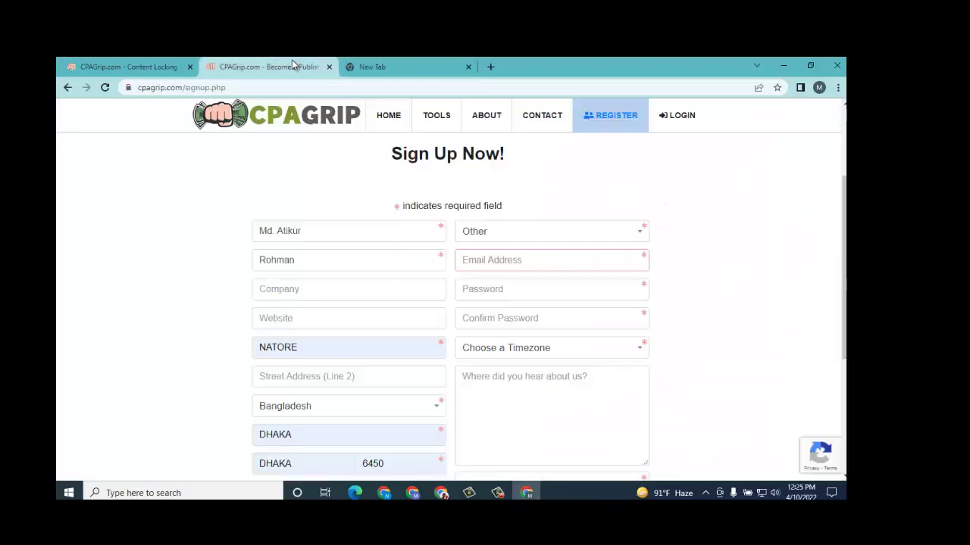
left_click(499, 263)
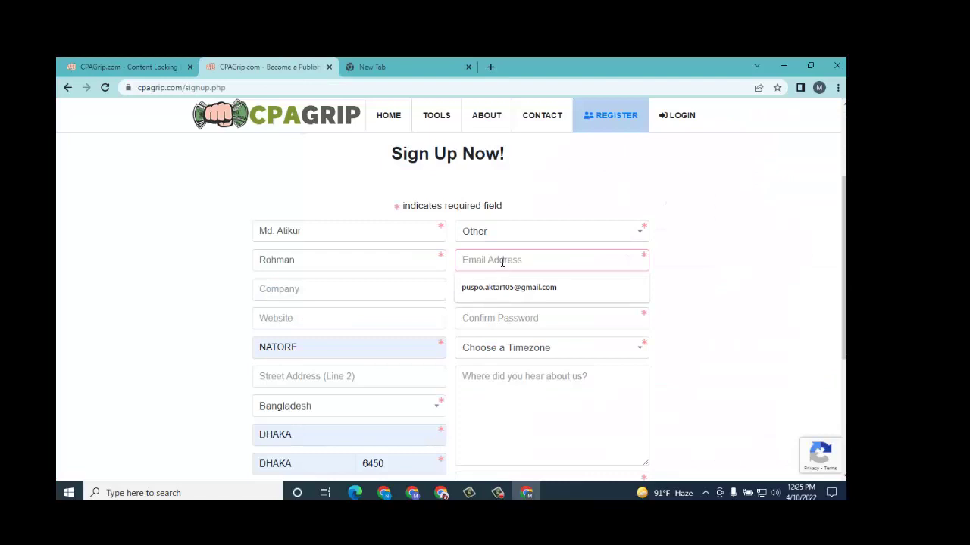
left_click(560, 287)
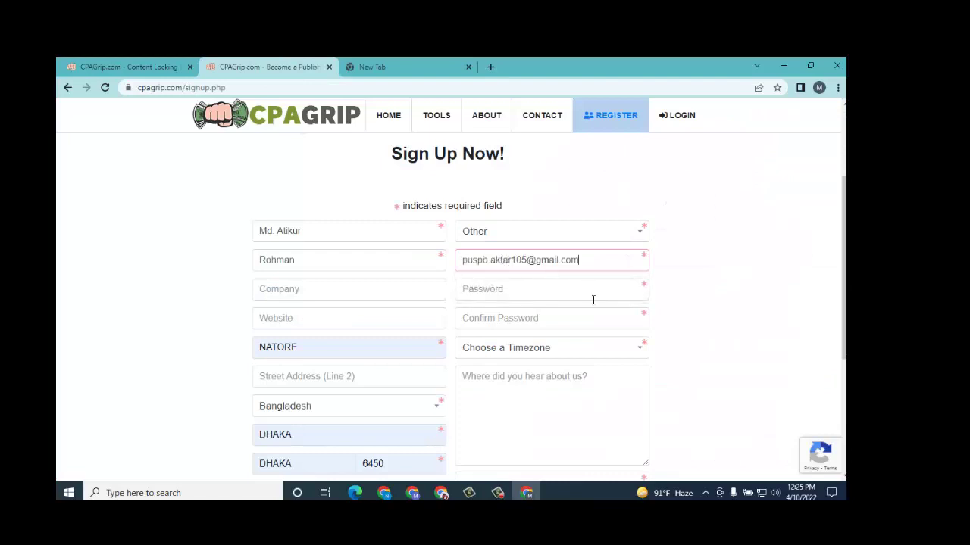
left_click(521, 290)
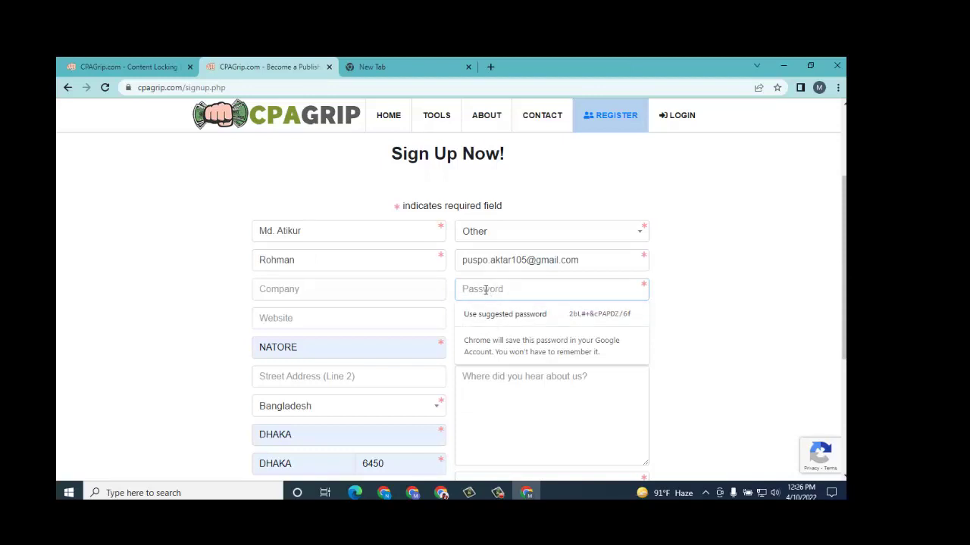
left_click(514, 314)
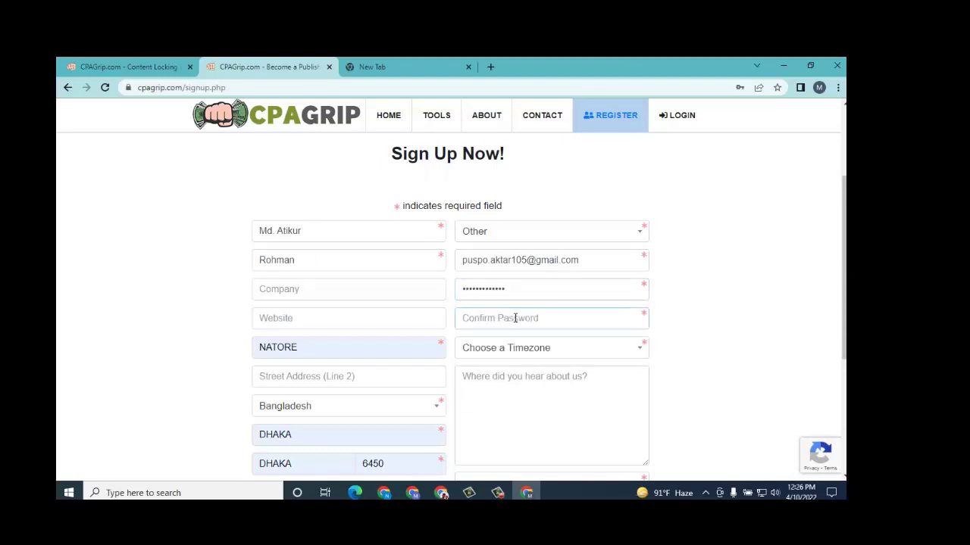
scroll(606, 303, "down", 1)
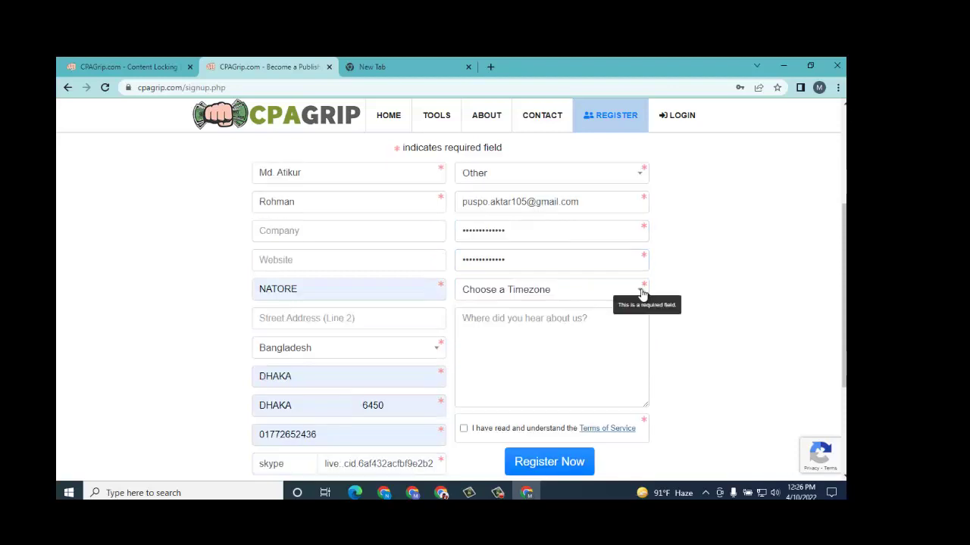
Step: Search the Timezone list for 'da' and choose (GMT+06:00) Astana, Dhaka
left_click(641, 295)
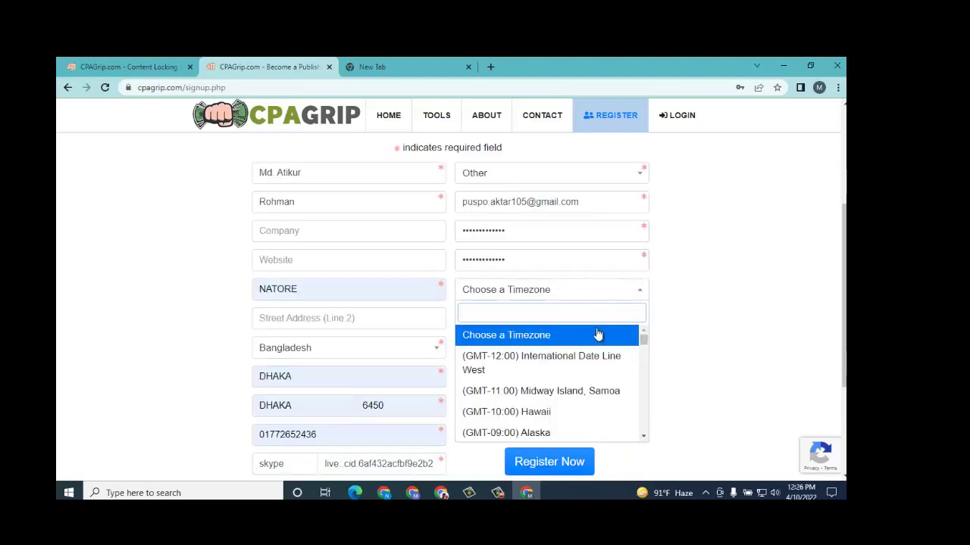
scroll(596, 339, "down", 2)
scroll(563, 353, "up", 2)
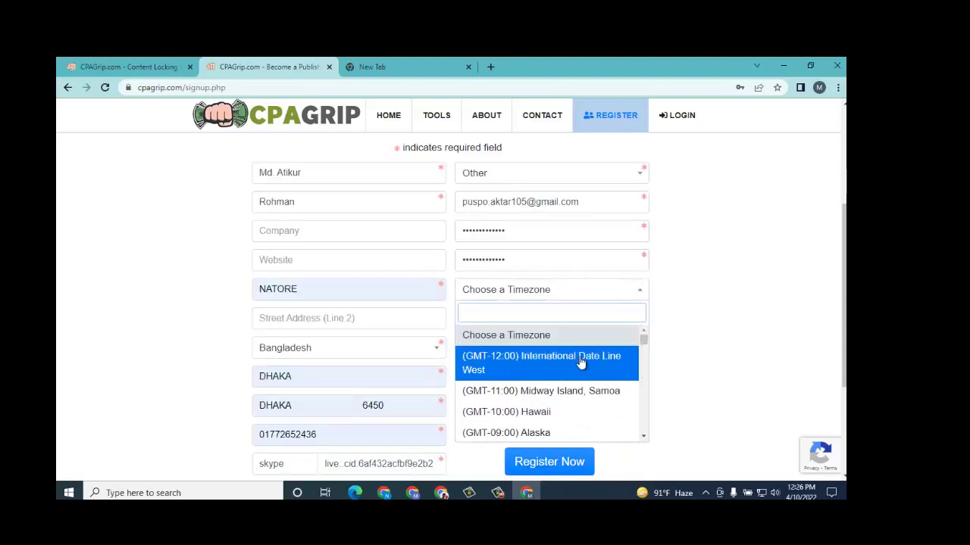
type("b")
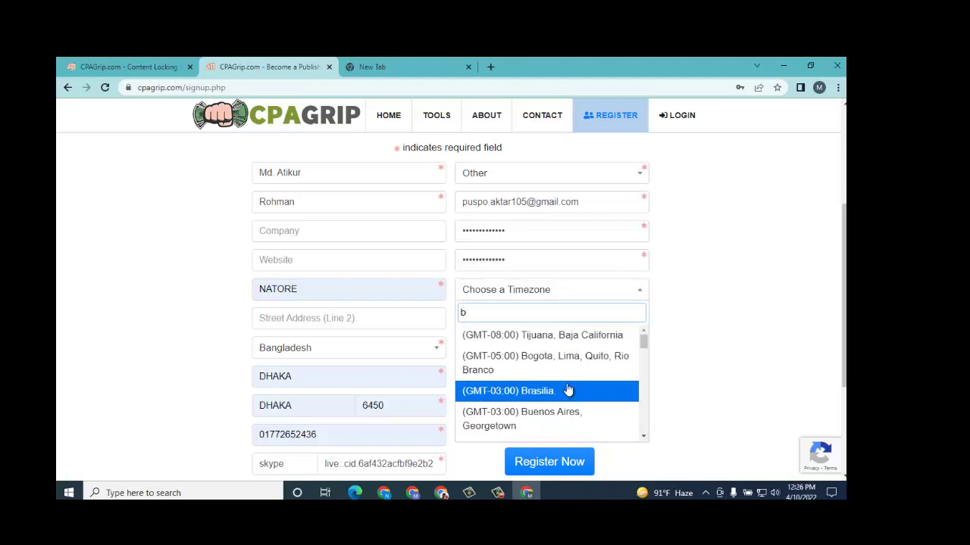
scroll(568, 390, "down", 1)
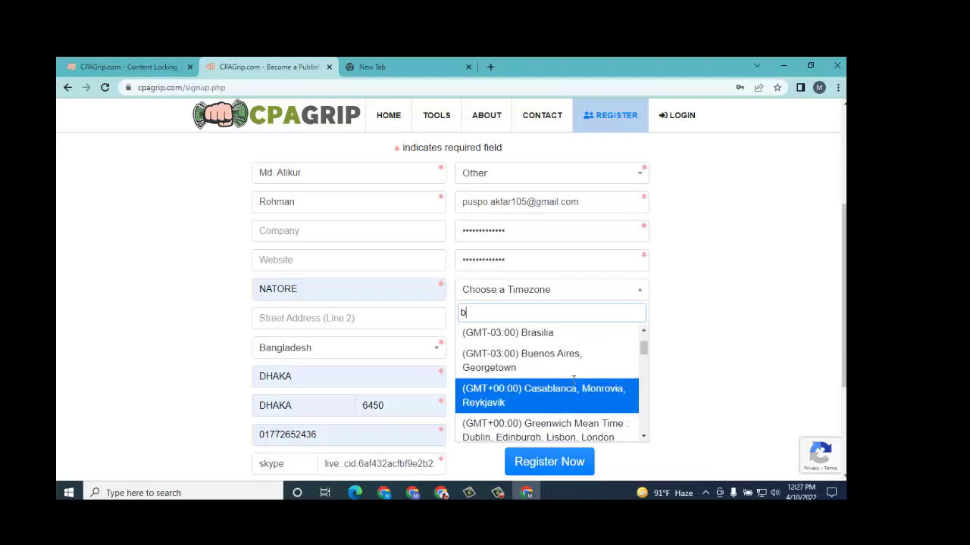
type("dh")
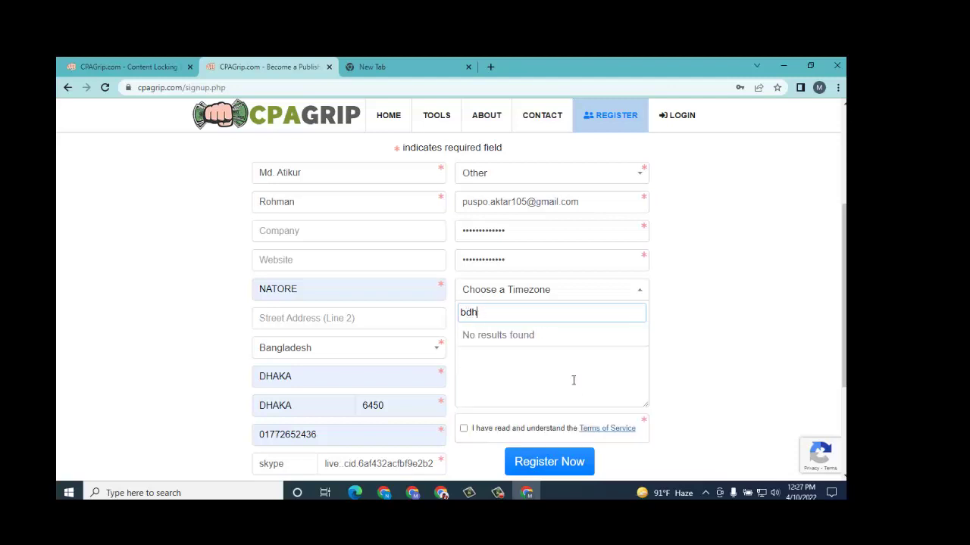
key("BackSpace")
key("BackSpace")
key("BackSpace")
type("d")
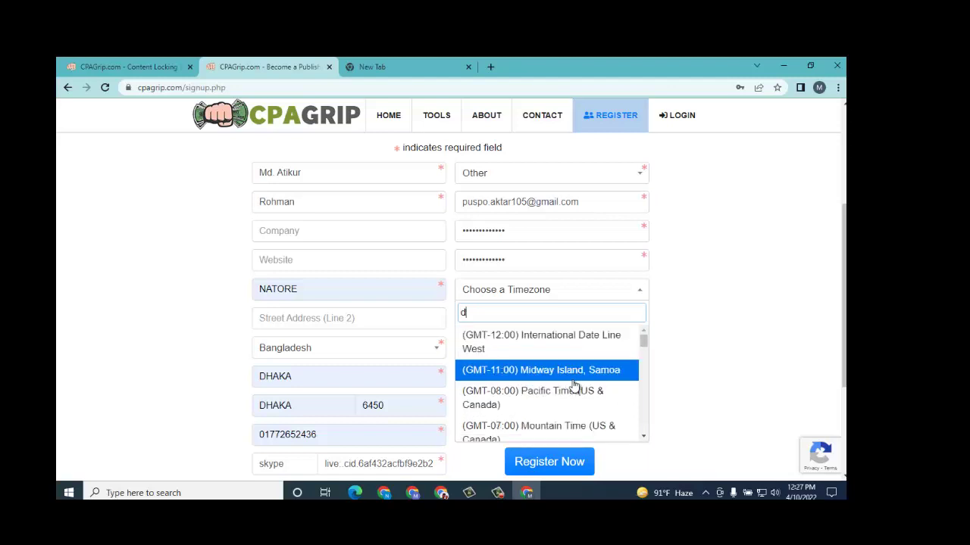
type("a")
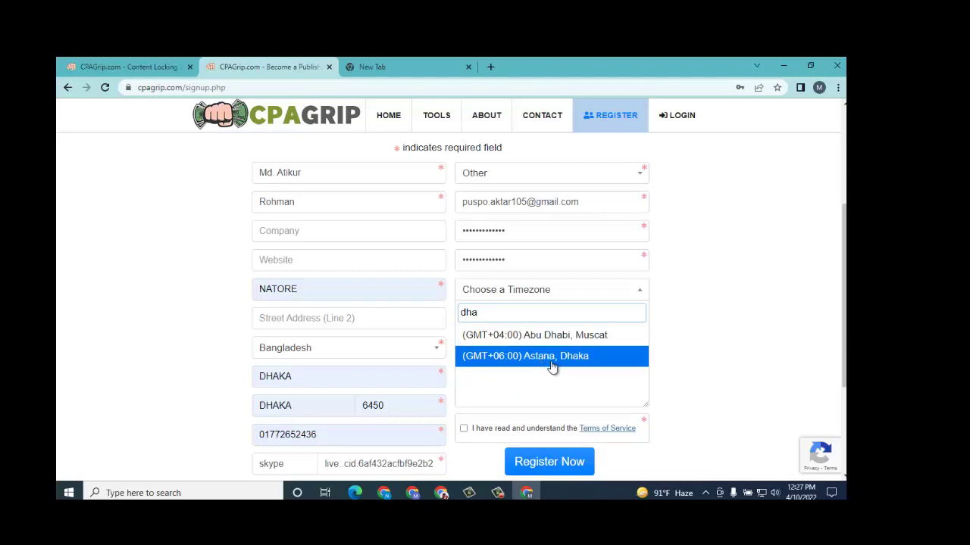
left_click(552, 362)
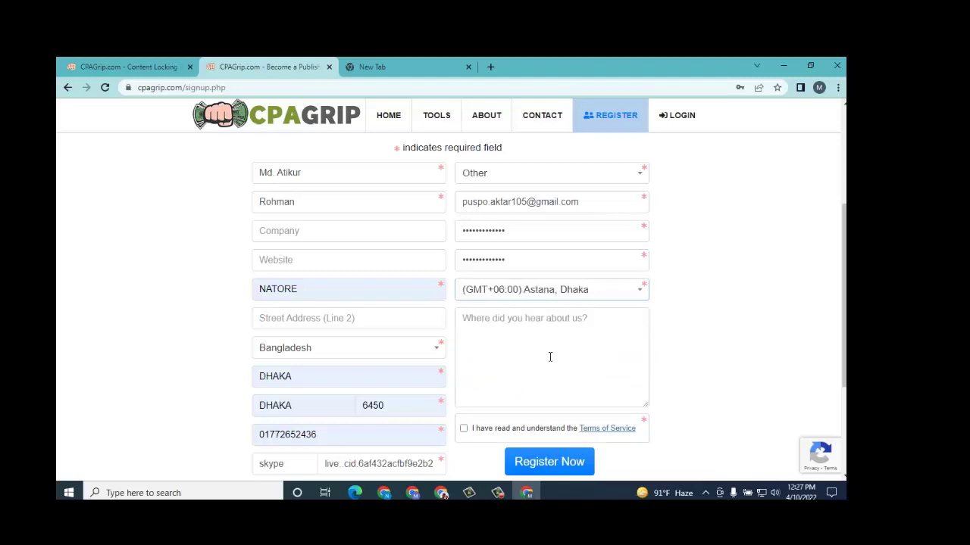
Step: Answer 'online search' for the referral source, accept the Terms of Service and submit
left_click(522, 320)
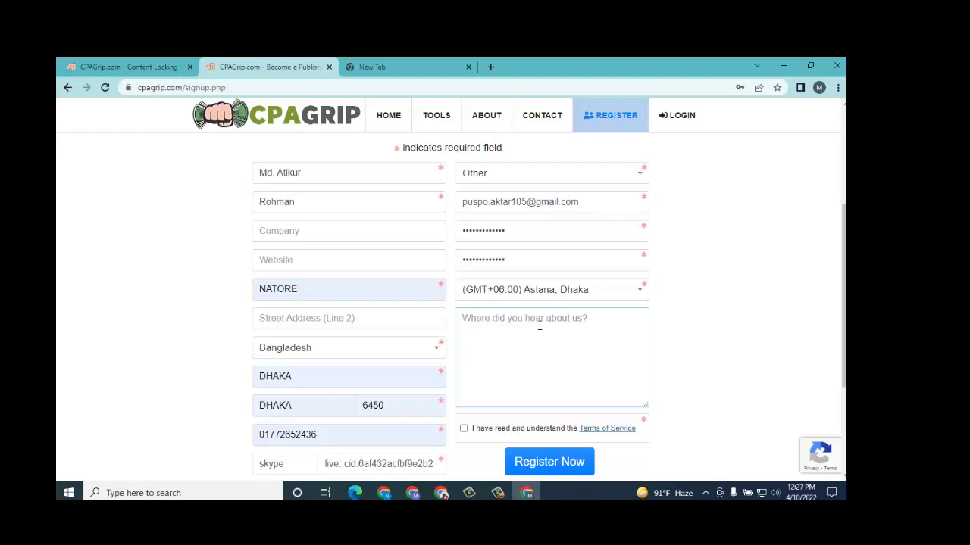
type("online search")
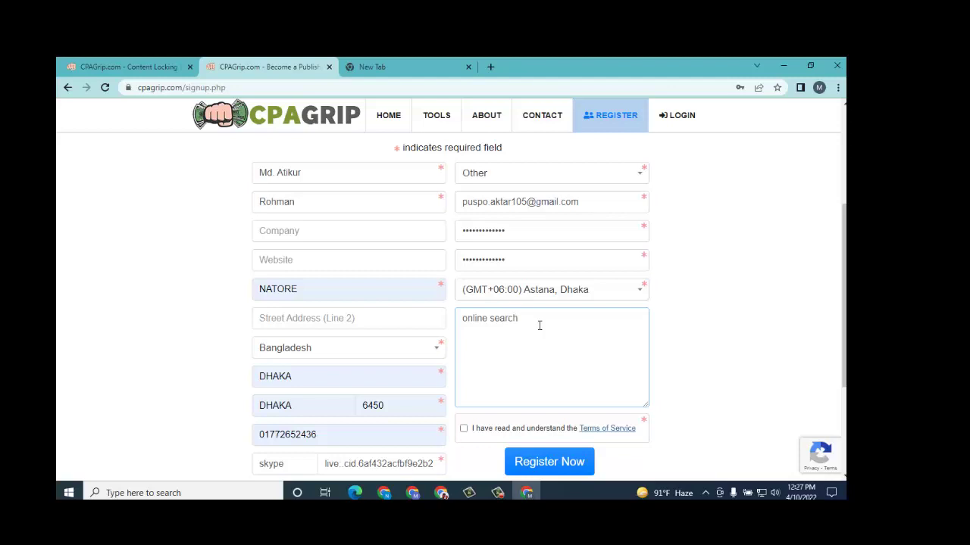
scroll(519, 349, "down", 2)
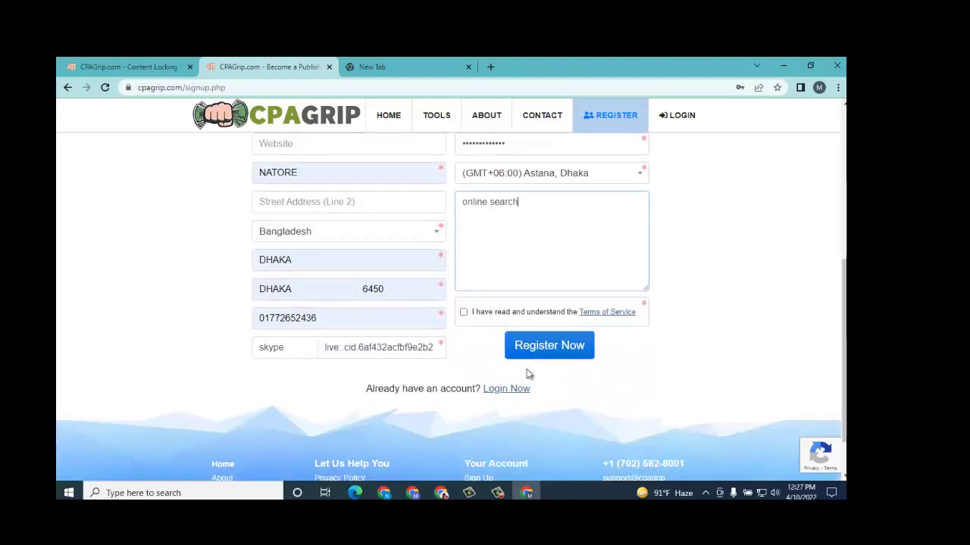
left_click(465, 312)
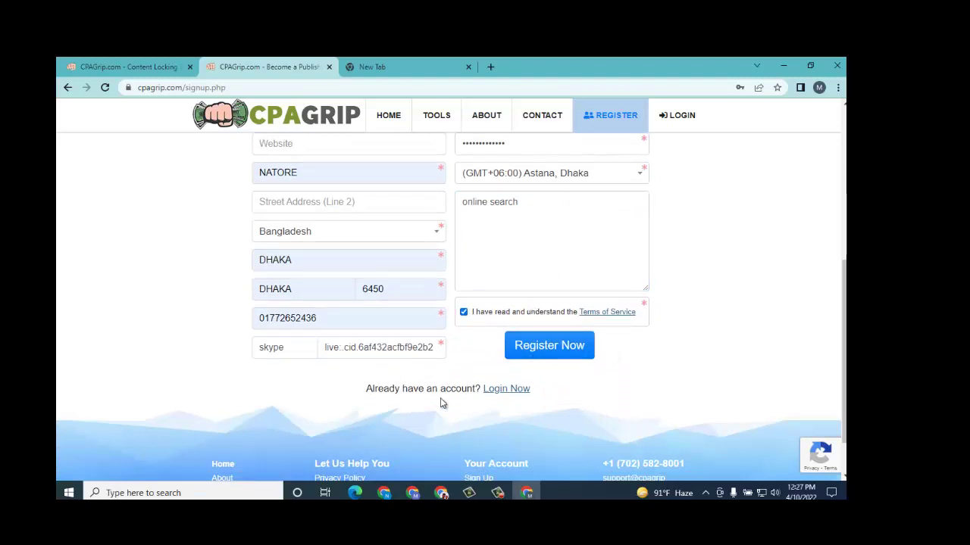
left_click(549, 350)
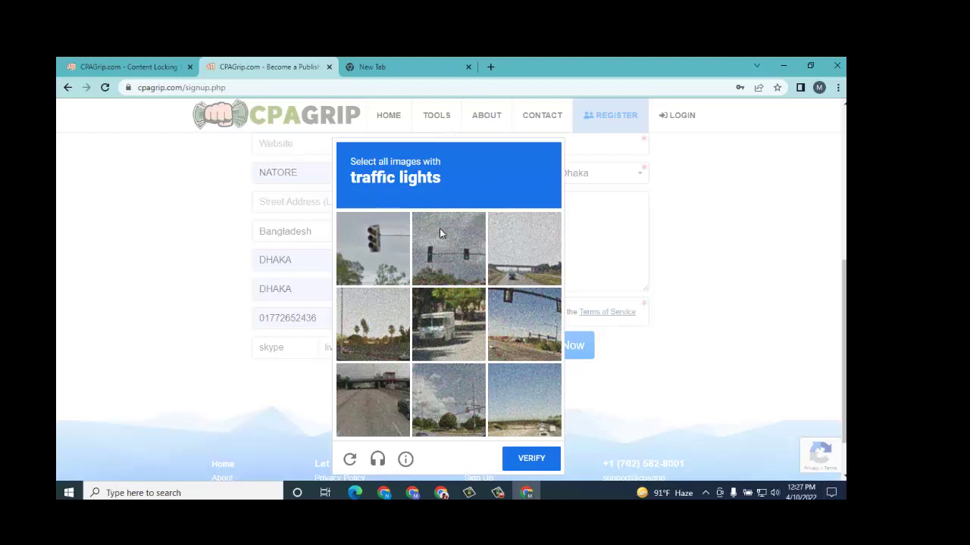
Step: Raise the screen brightness to 44 from the system quick settings
left_click(831, 493)
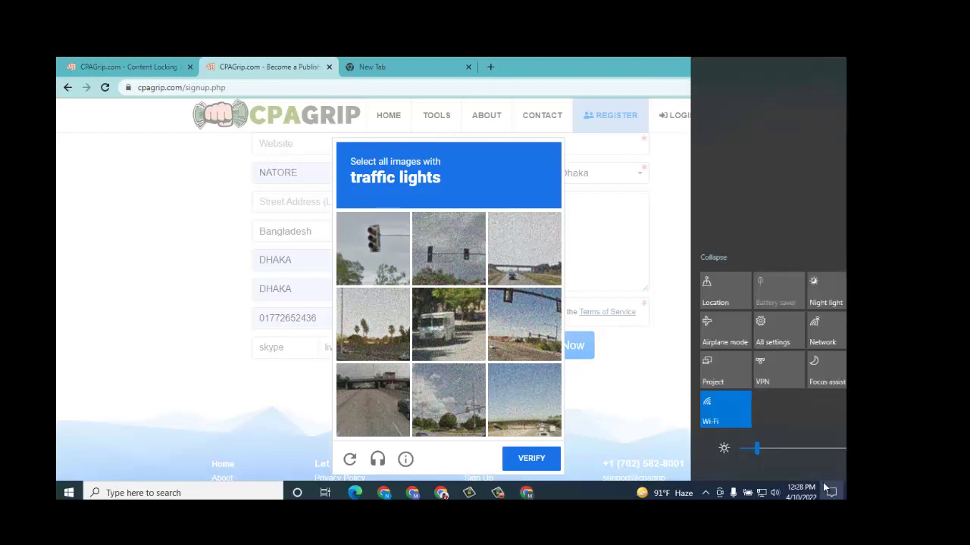
left_click_drag(686, 448, 736, 447)
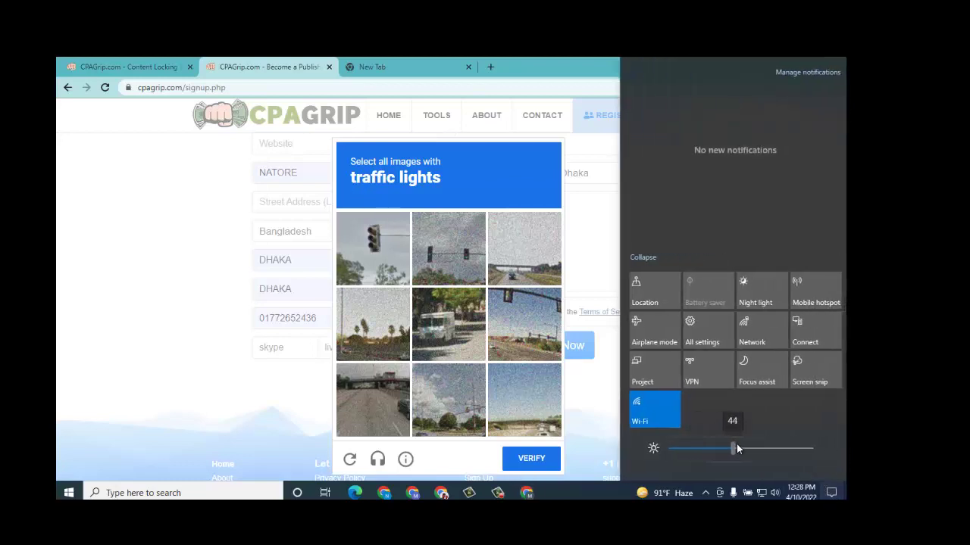
left_click(261, 345)
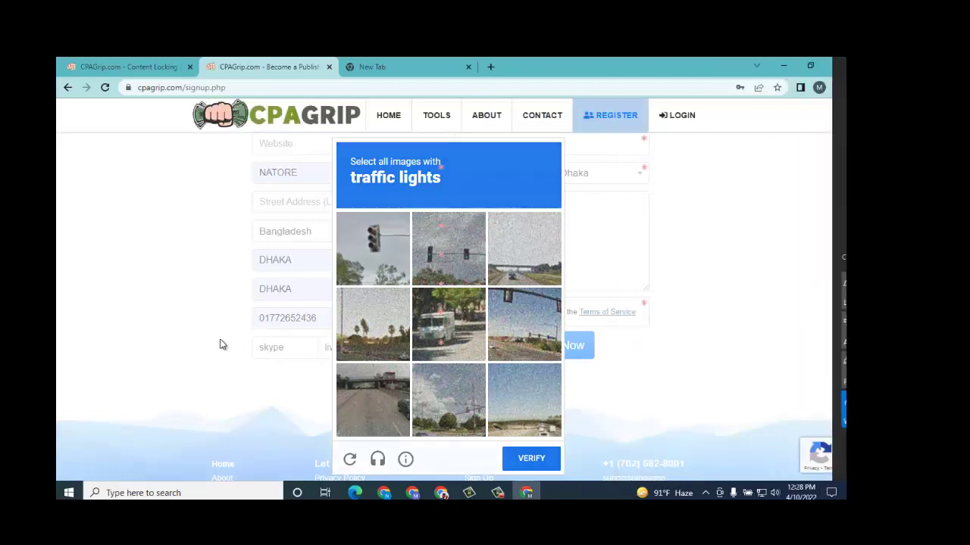
Step: Resubmit the registration and pass the traffic-lights image check to reach the dashboard
left_click(221, 341)
left_click(523, 355)
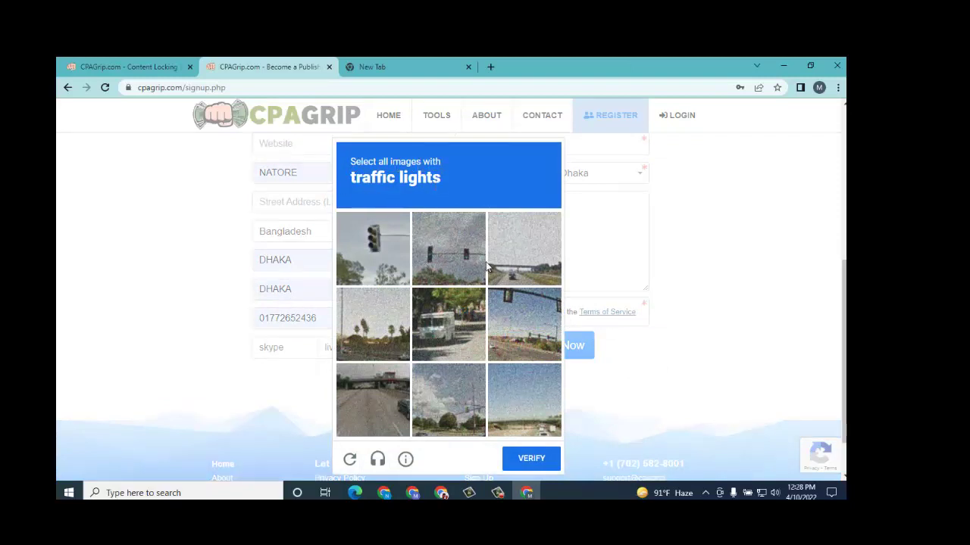
scroll(485, 265, "down", 1)
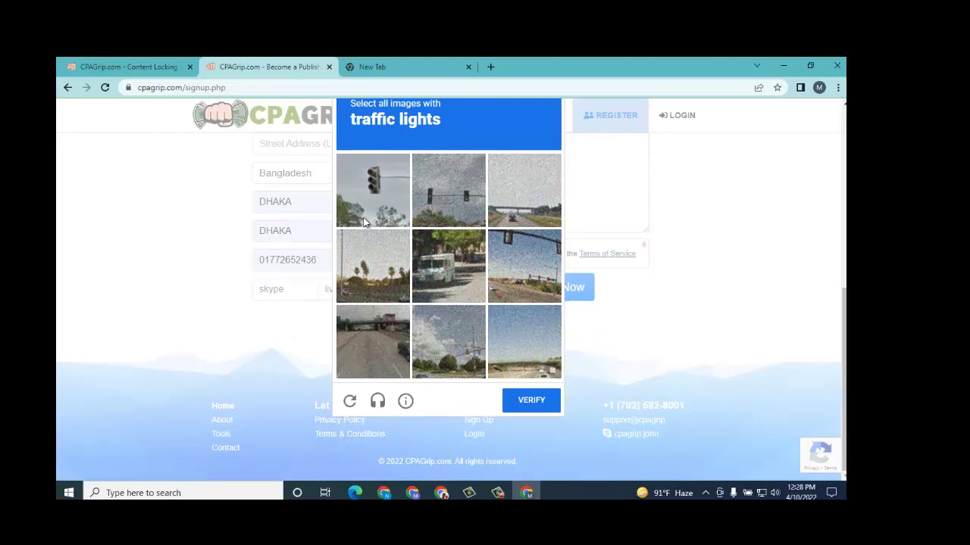
left_click(363, 185)
left_click(444, 195)
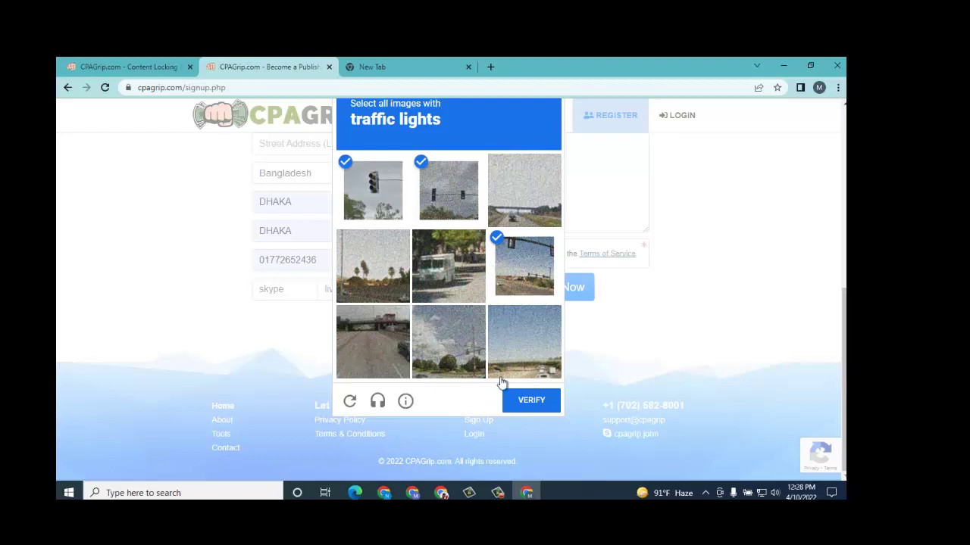
left_click(530, 401)
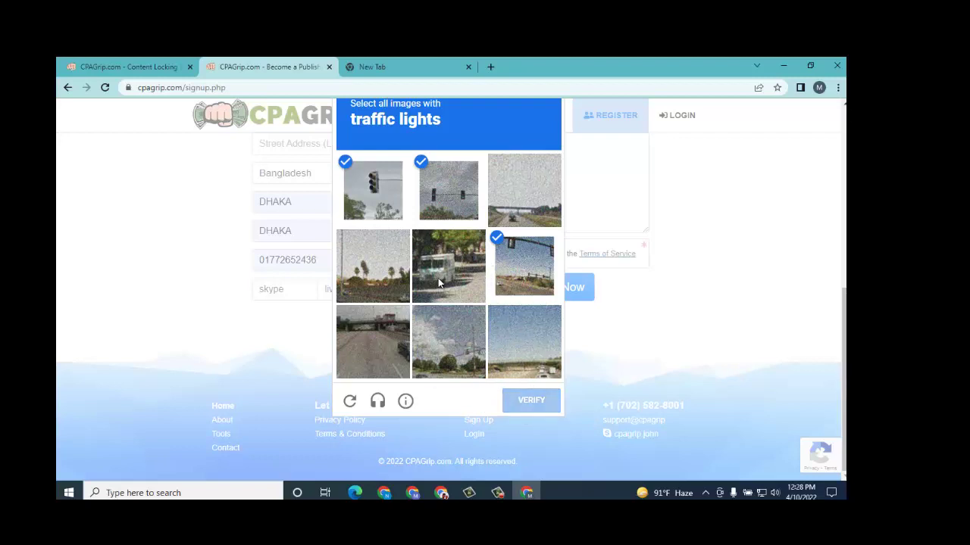
left_click(531, 400)
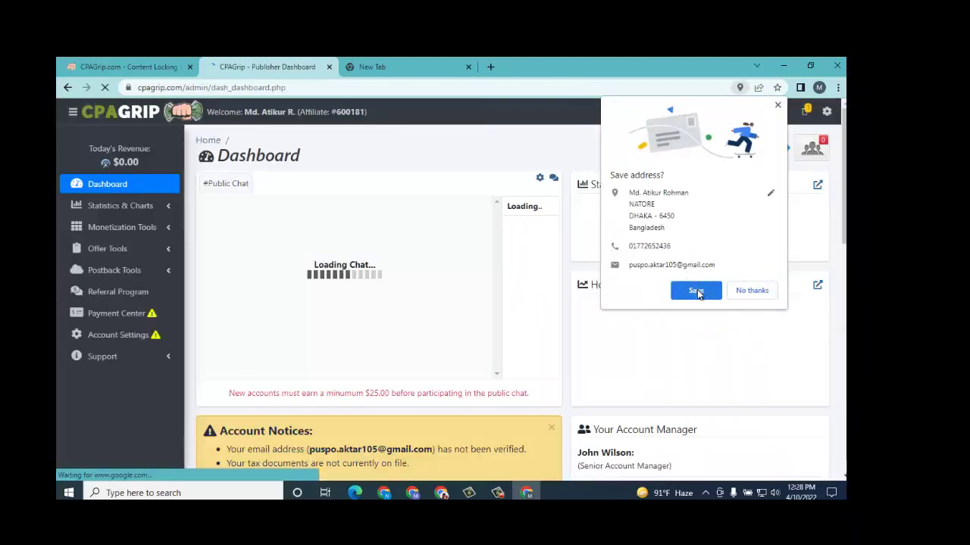
Step: Save the account's address and password in Chrome, then switch to the new-tab page
left_click(693, 291)
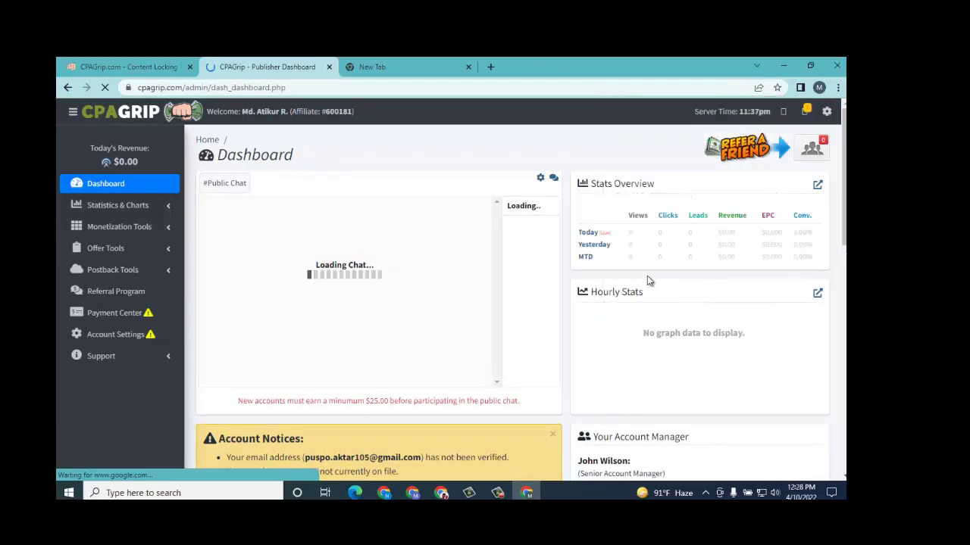
scroll(508, 235, "down", 4)
scroll(508, 236, "up", 4)
scroll(509, 241, "down", 4)
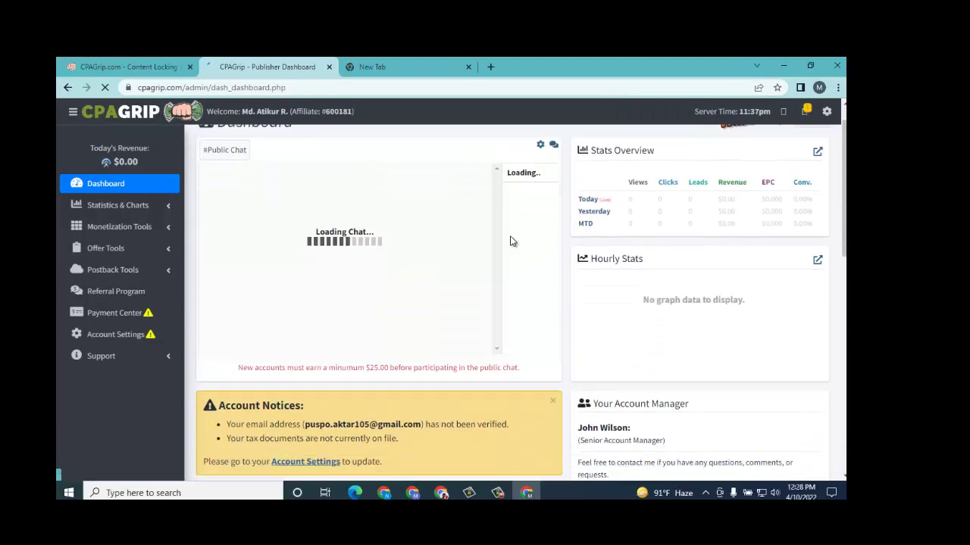
scroll(251, 167, "up", 2)
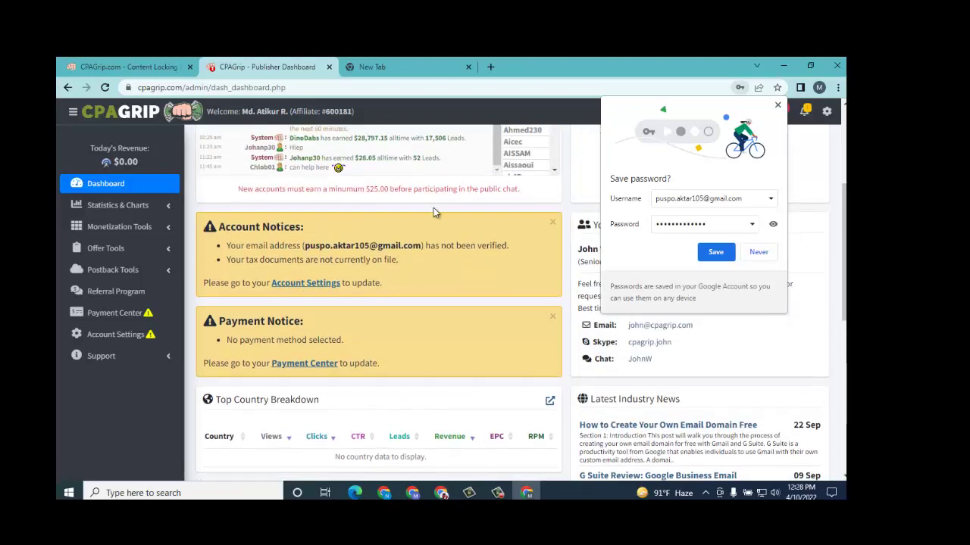
left_click(714, 252)
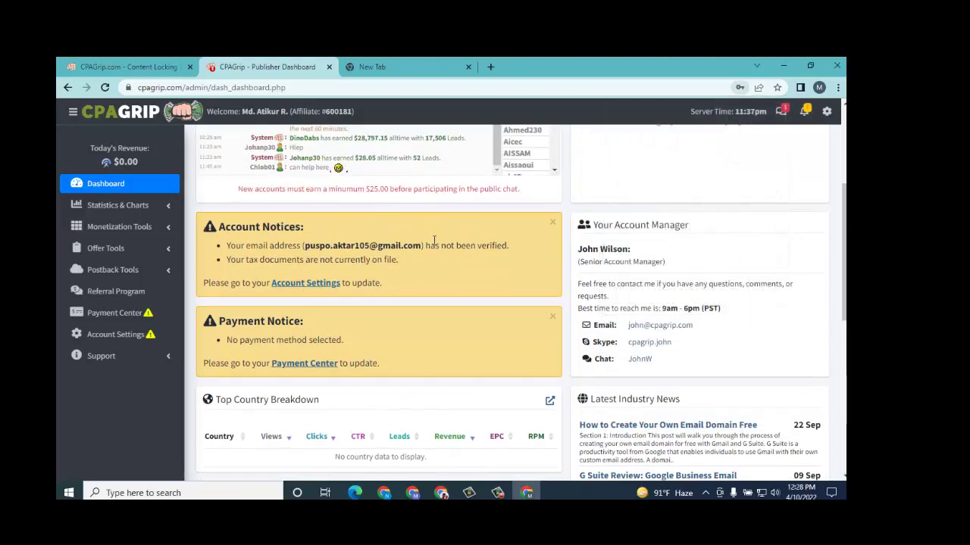
scroll(440, 239, "down", 5)
scroll(447, 241, "up", 8)
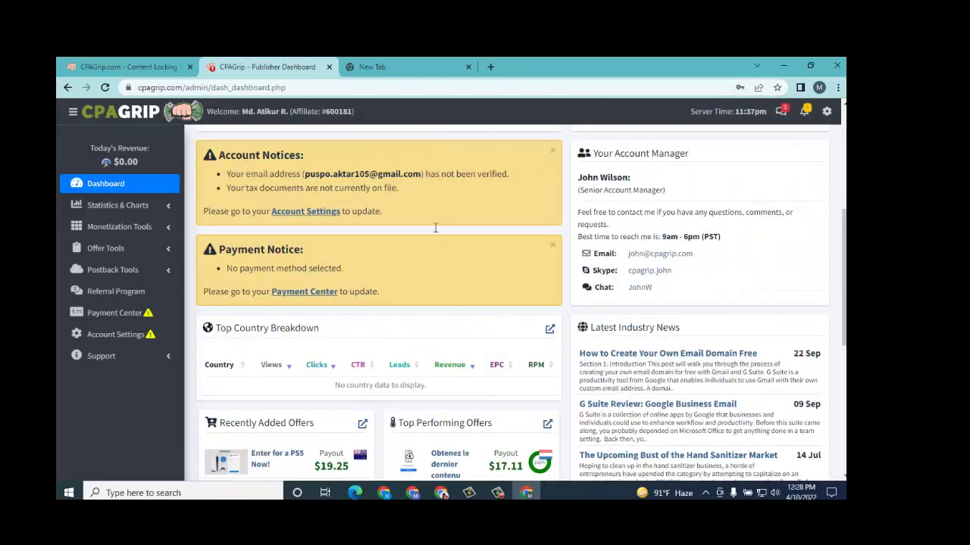
left_click(401, 67)
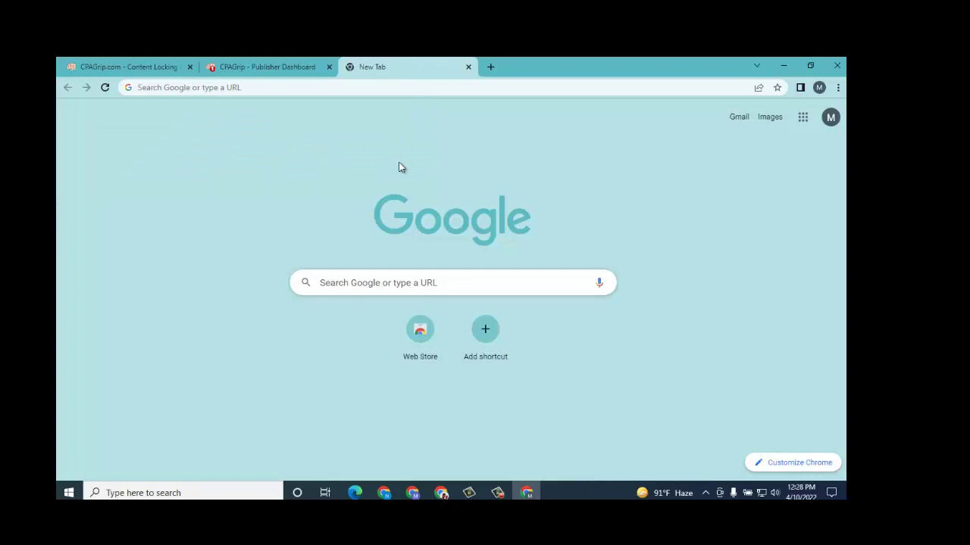
Step: Add a 'cpagripe' shortcut to Chrome's new-tab page using the copied CPAGrip dashboard URL
left_click(490, 332)
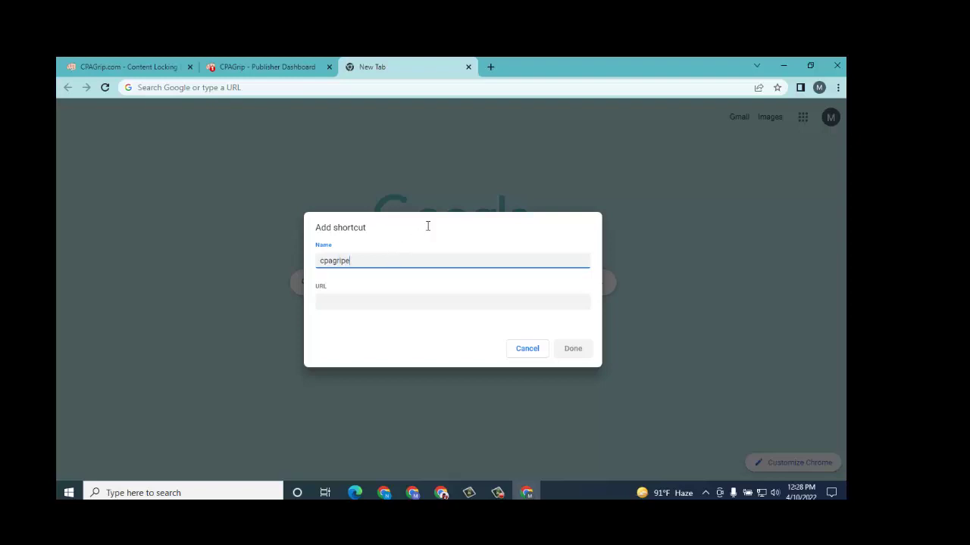
left_click(375, 301)
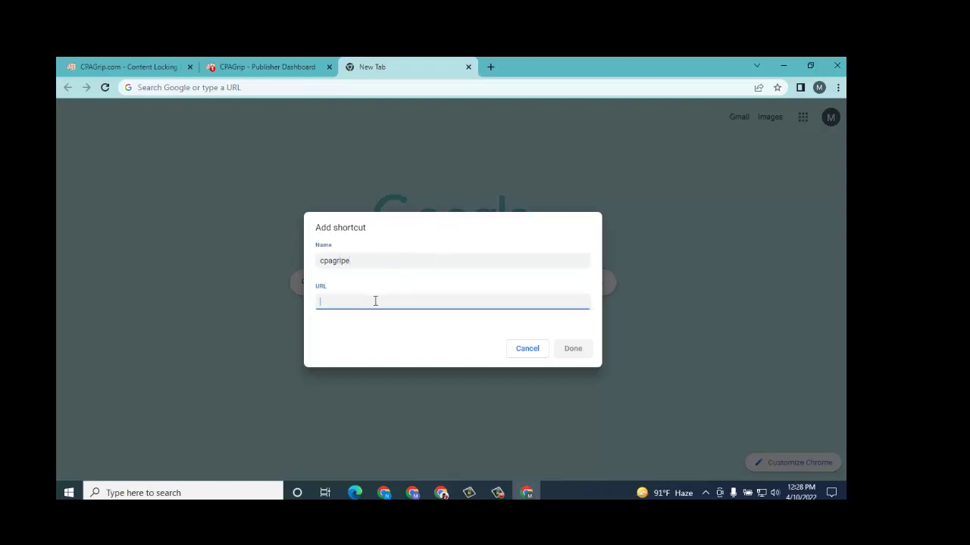
left_click(207, 66)
left_click(255, 87)
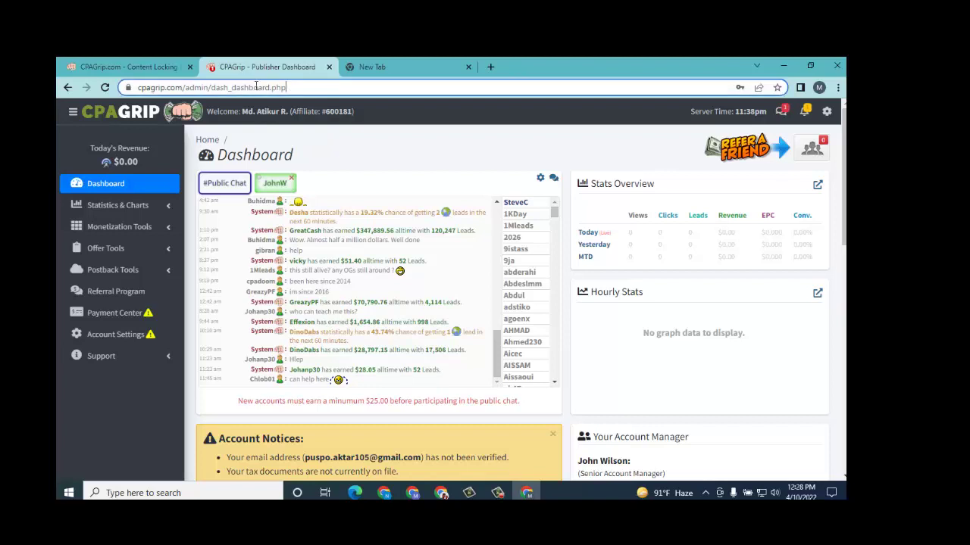
left_click_drag(287, 87, 137, 87)
key("ctrl+c")
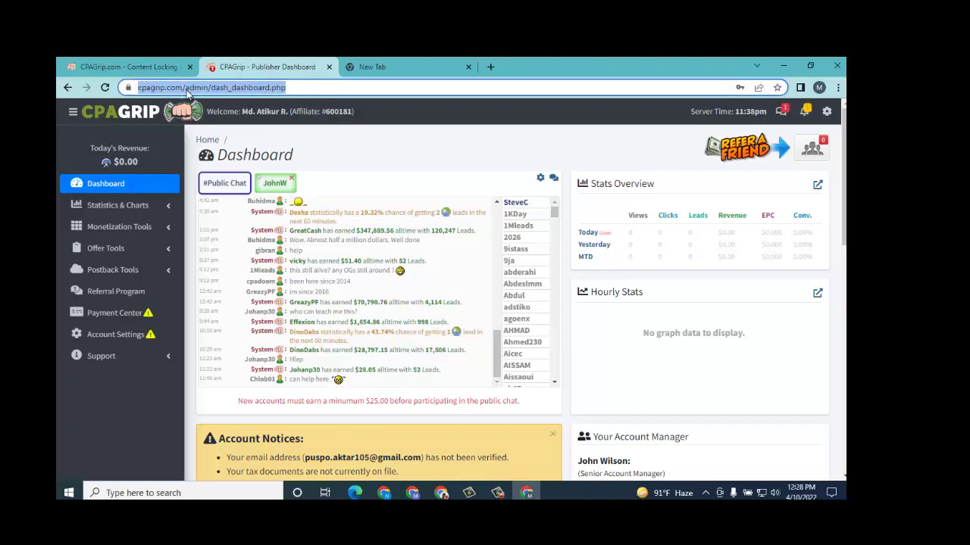
left_click(400, 65)
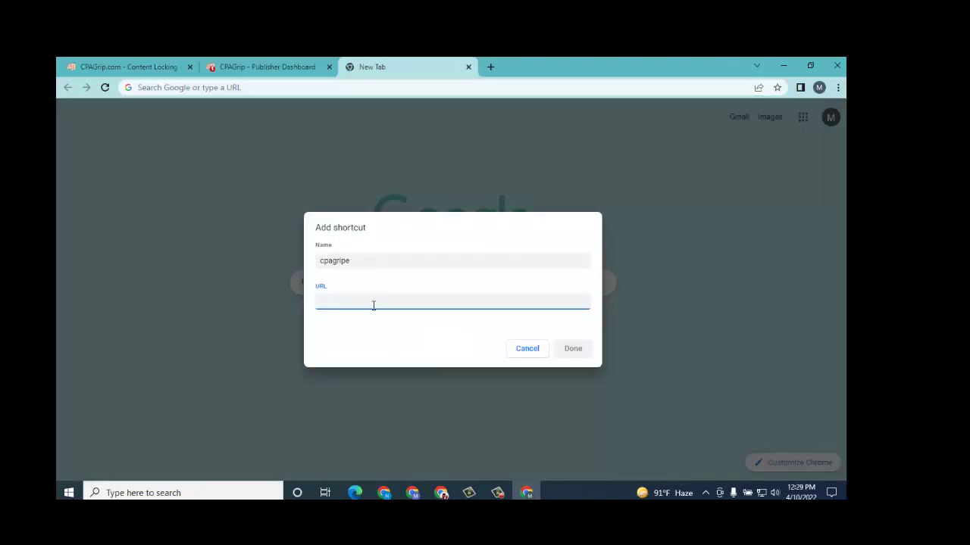
key("ctrl+v")
left_click(573, 348)
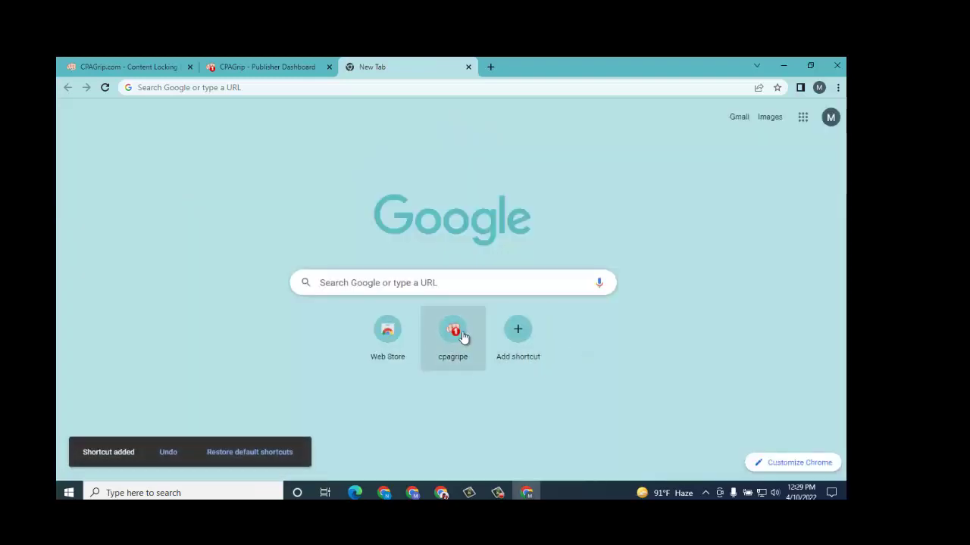
Step: Return to the CPAGrip dashboard and scroll through its public chat and notices
left_click(249, 70)
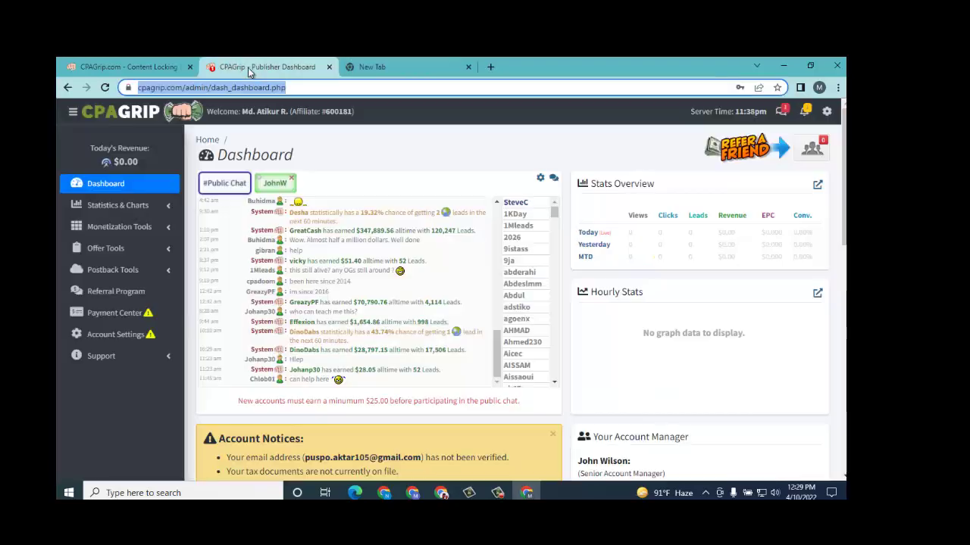
scroll(349, 240, "up", 10)
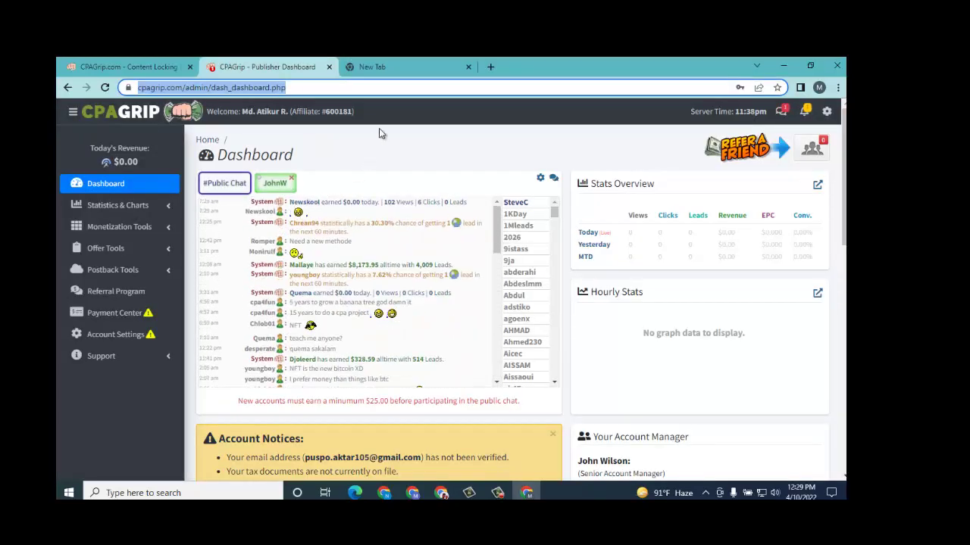
scroll(348, 295, "down", 5)
scroll(424, 403, "down", 2)
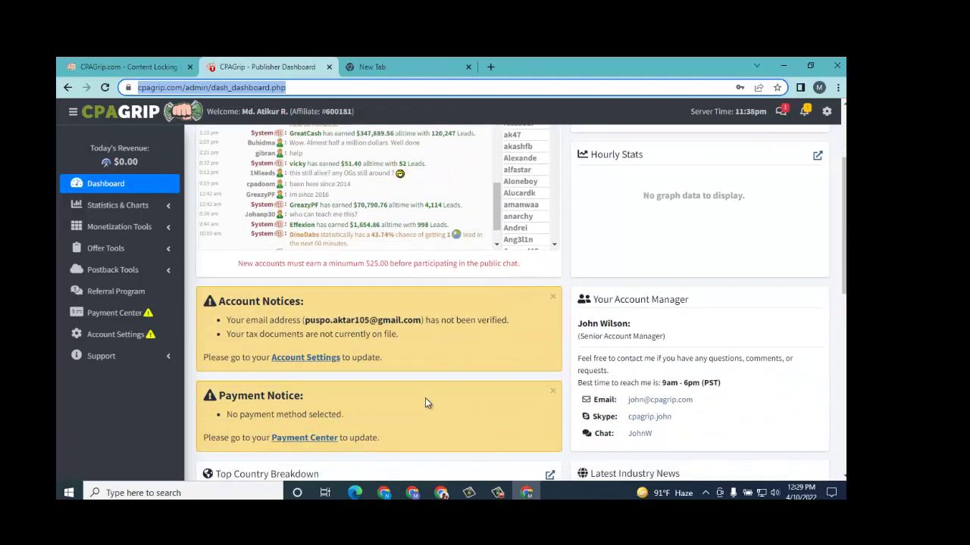
scroll(425, 403, "down", 1)
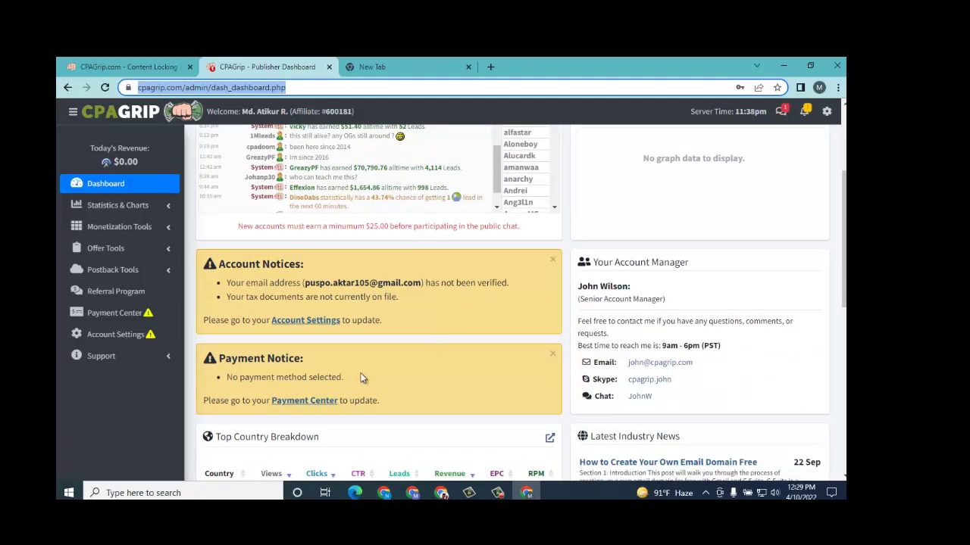
scroll(318, 365, "down", 2)
scroll(440, 296, "up", 4)
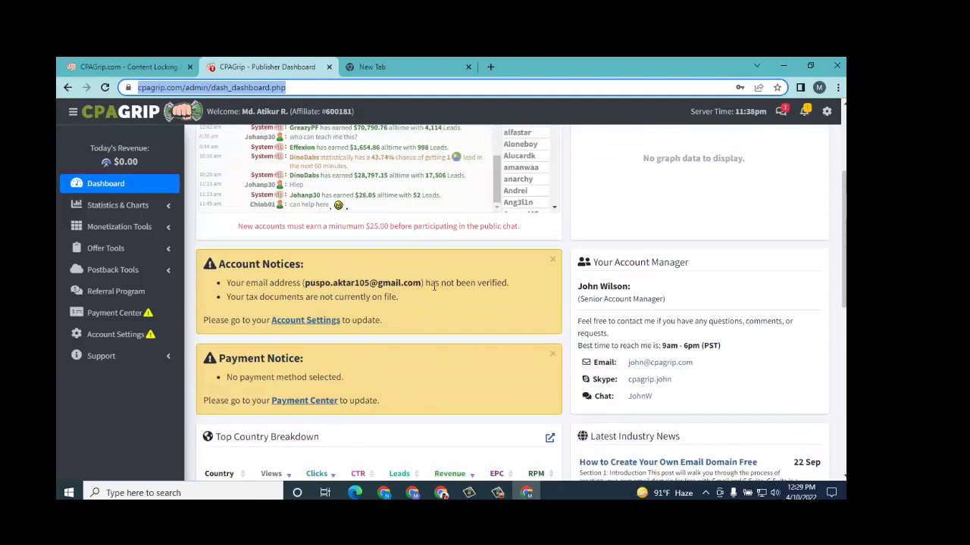
scroll(454, 310, "down", 3)
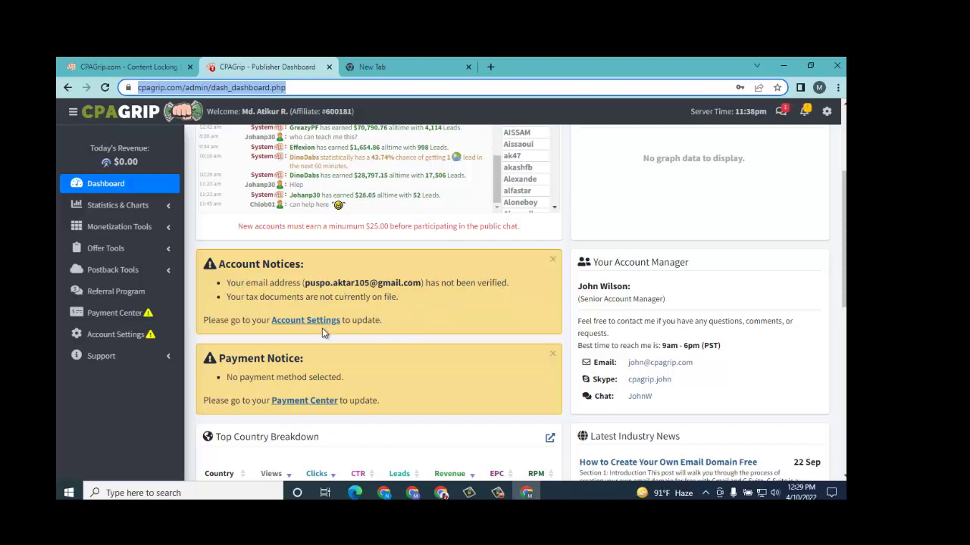
Step: Review the account and payment notices once more, then switch back to the new-tab page
scroll(315, 337, "down", 2)
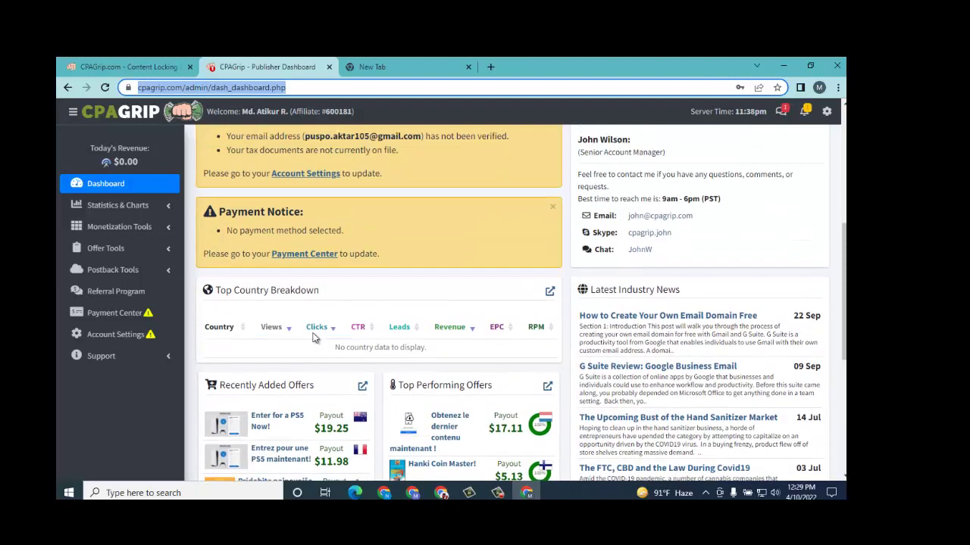
scroll(364, 321, "up", 2)
scroll(370, 318, "down", 3)
scroll(369, 316, "up", 6)
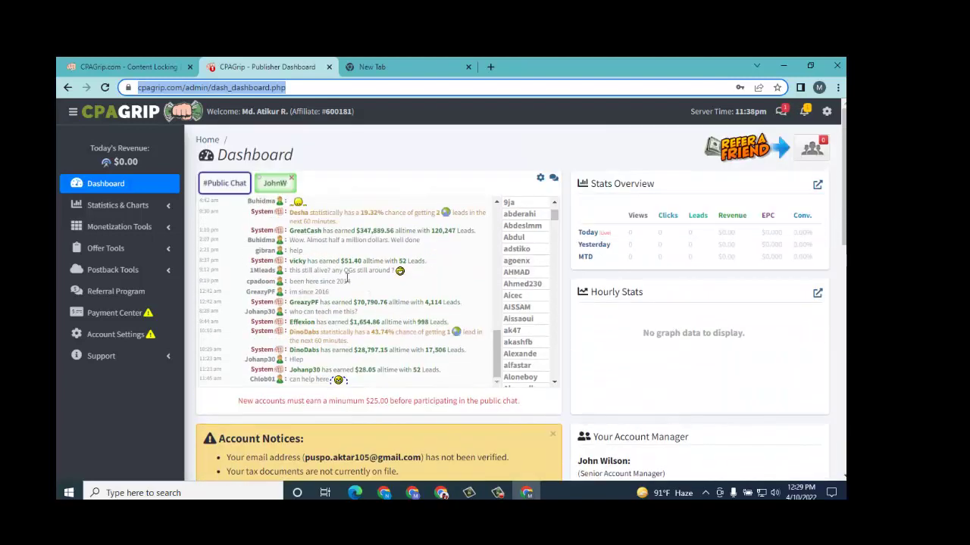
scroll(347, 280, "up", 5)
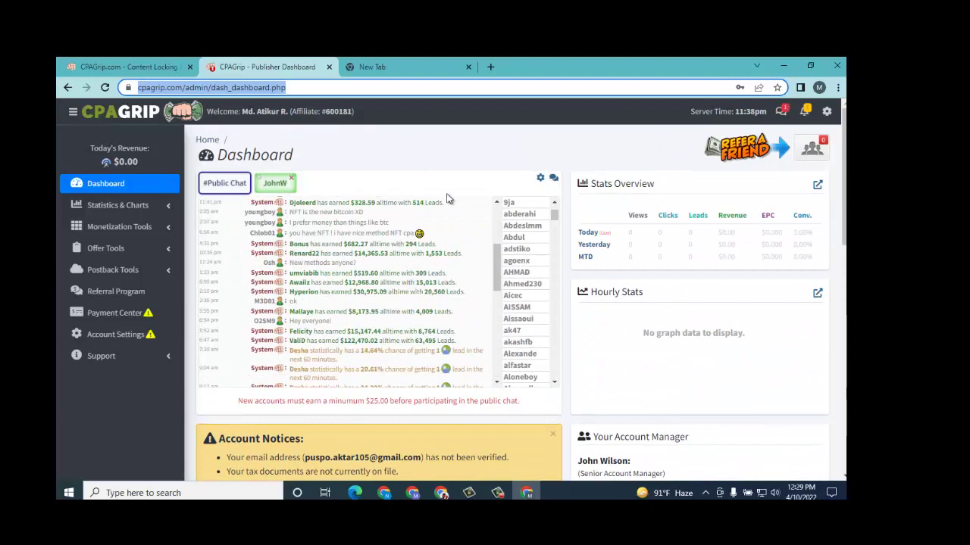
scroll(447, 198, "down", 8)
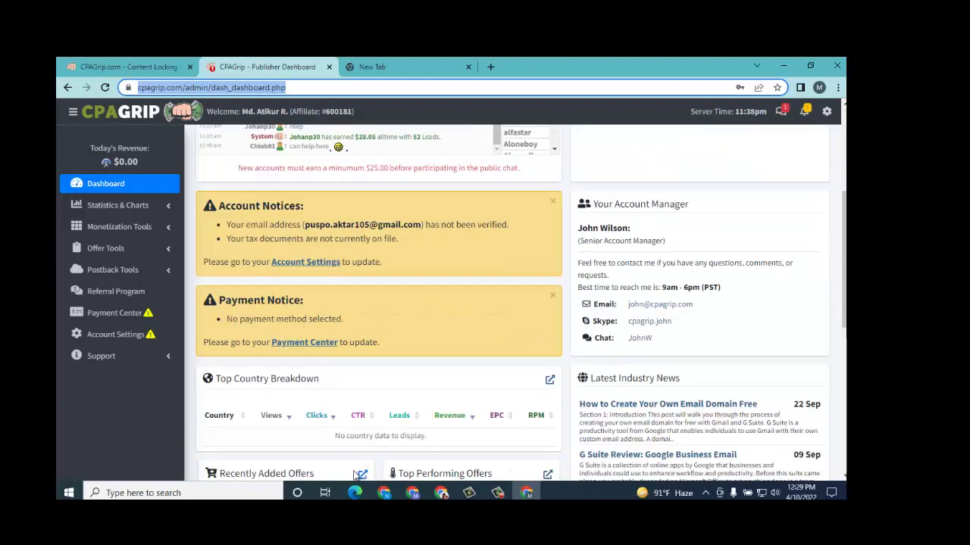
left_click(340, 70)
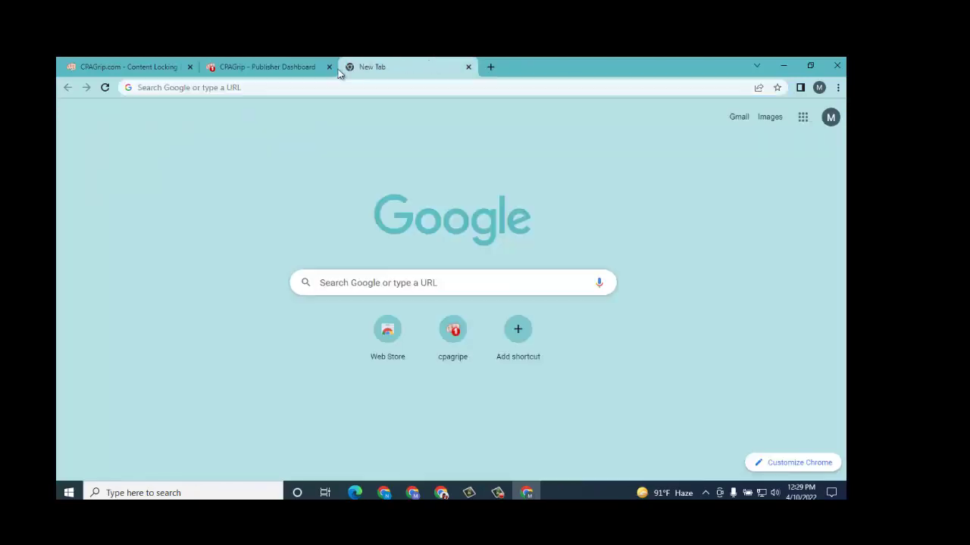
Step: Open Gmail from the new-tab page, then open Account Settings in the CPAGrip tab
left_click(739, 118)
key("ctrl+shift+Tab")
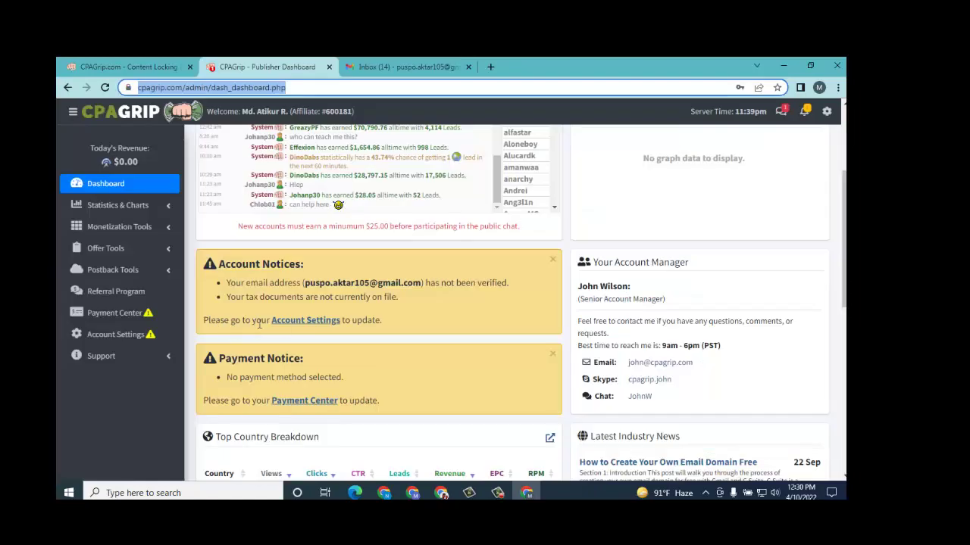
left_click(314, 321)
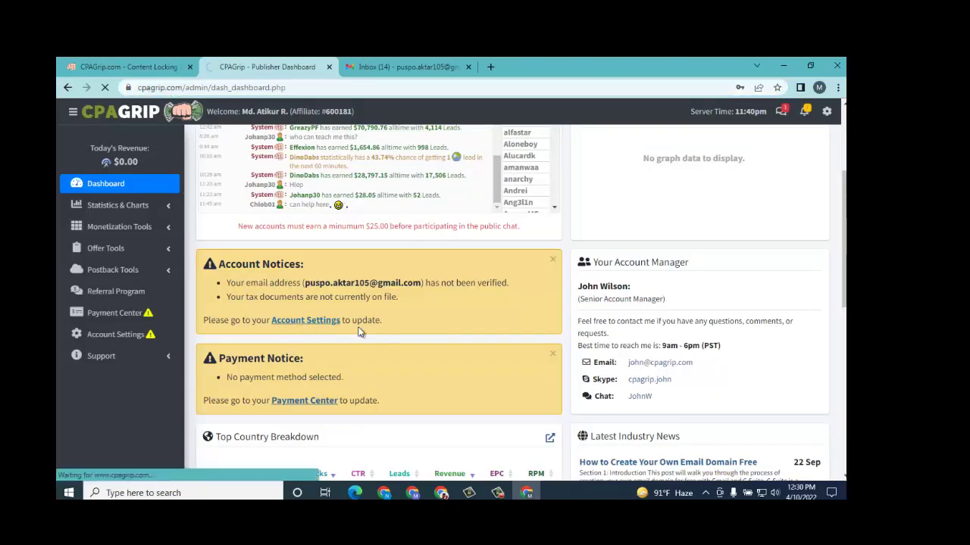
Step: Scroll through the CPAGrip Account Settings page to review the email validation options
scroll(362, 333, "down", 8)
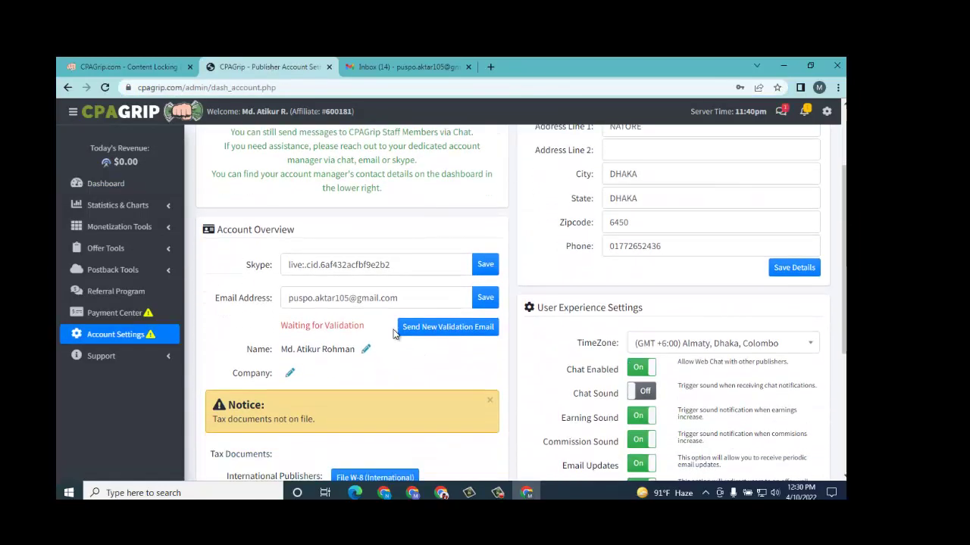
scroll(393, 334, "down", 3)
scroll(481, 340, "up", 2)
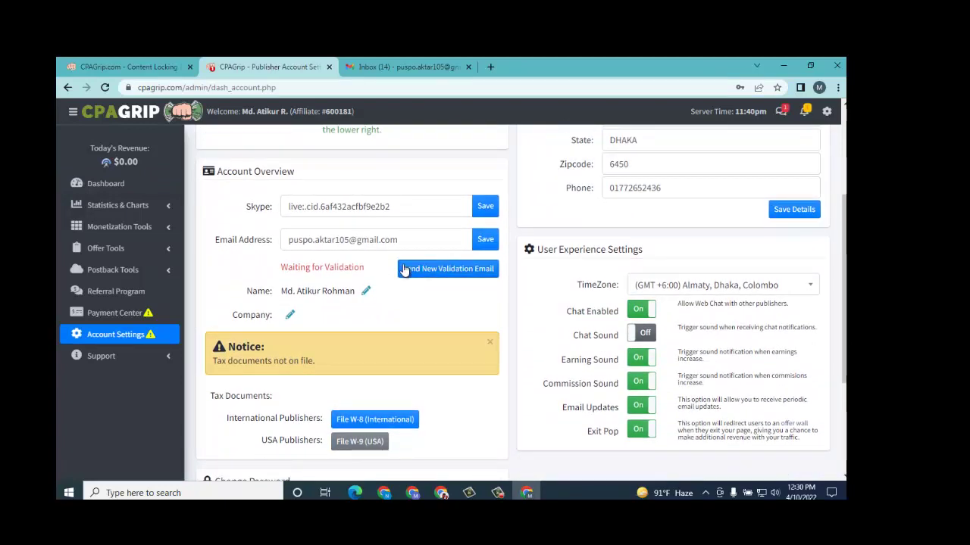
scroll(425, 295, "up", 4)
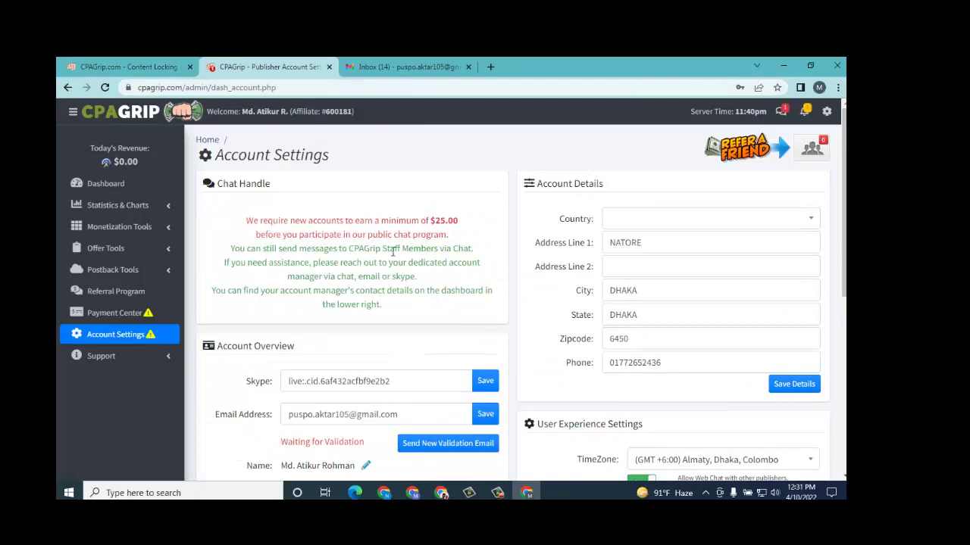
scroll(393, 253, "down", 4)
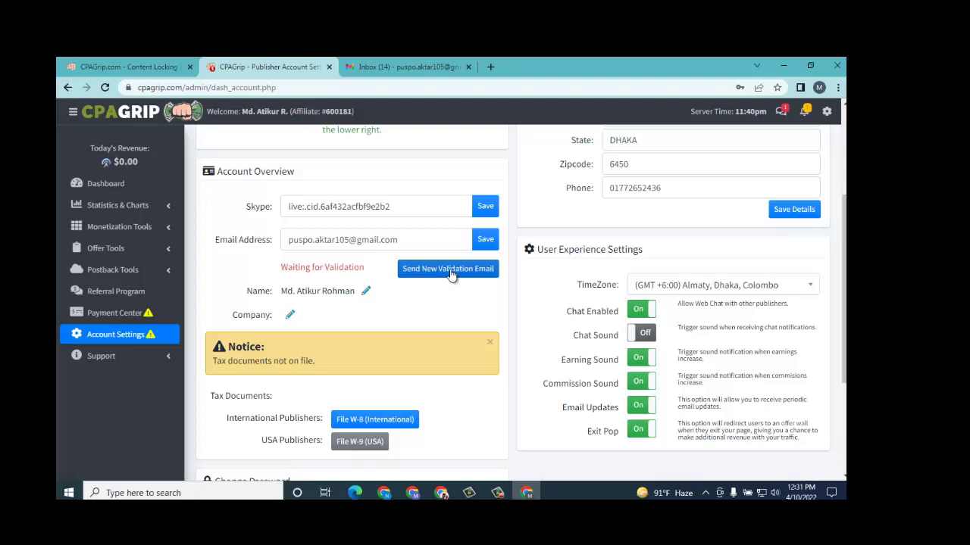
scroll(372, 355, "down", 3)
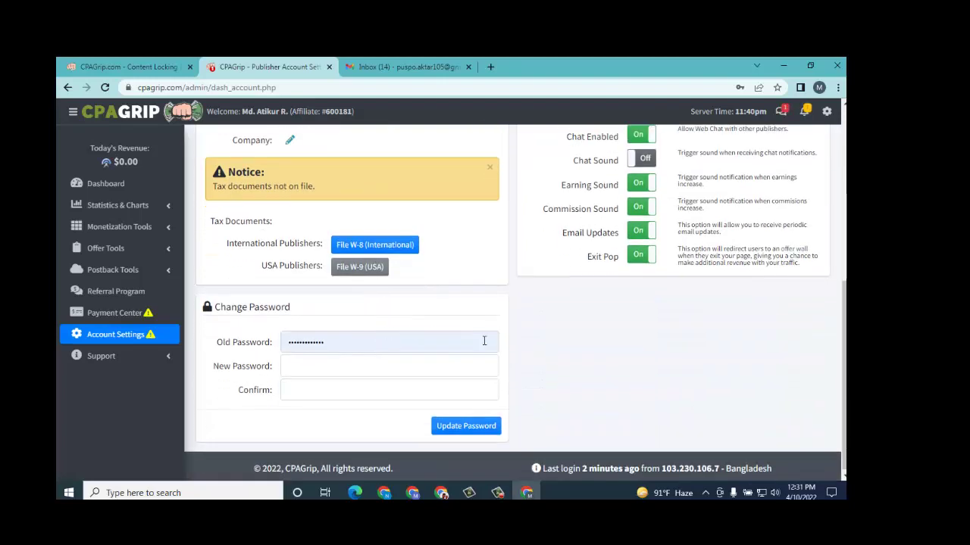
scroll(400, 336, "up", 4)
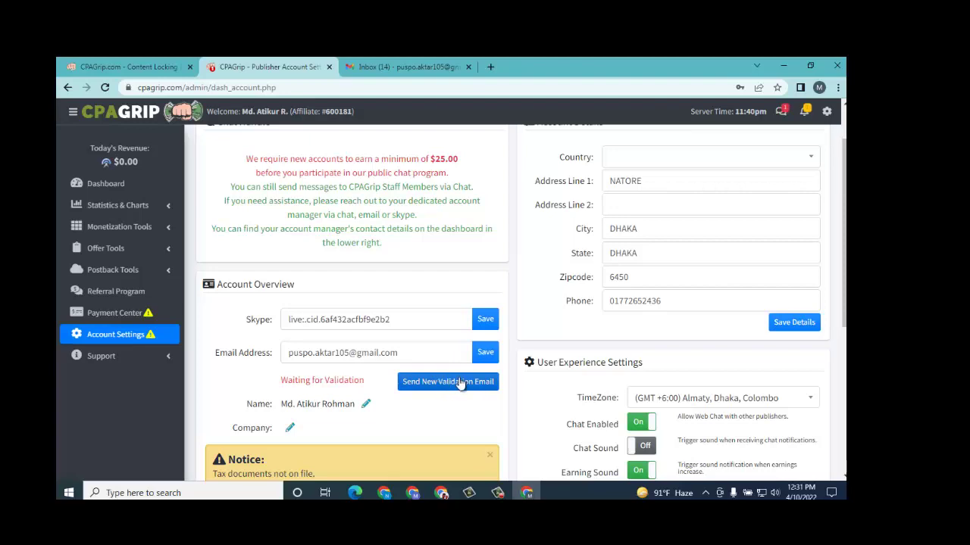
Step: Check the Gmail inbox, revisit Account Settings, then switch back to Gmail
key("ctrl+Tab")
left_click(266, 66)
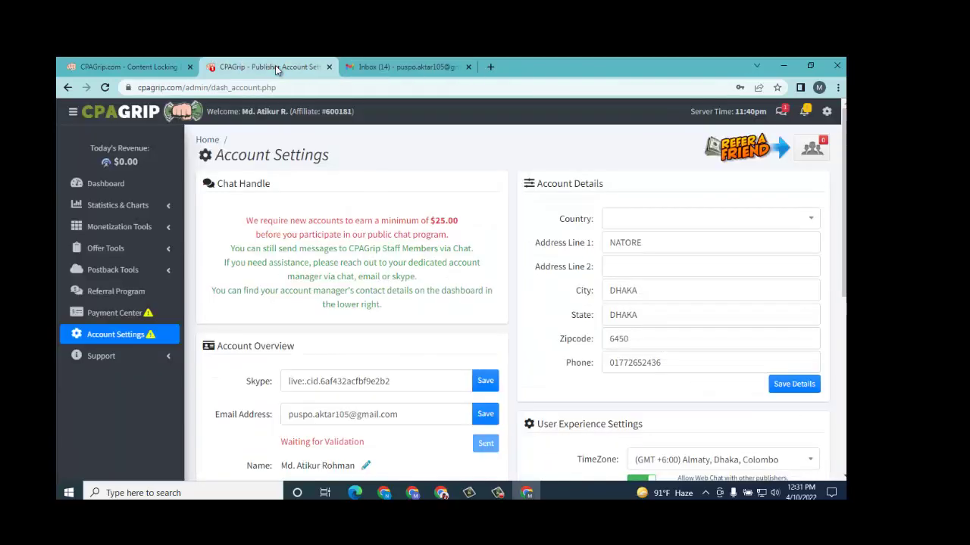
scroll(447, 367, "down", 2)
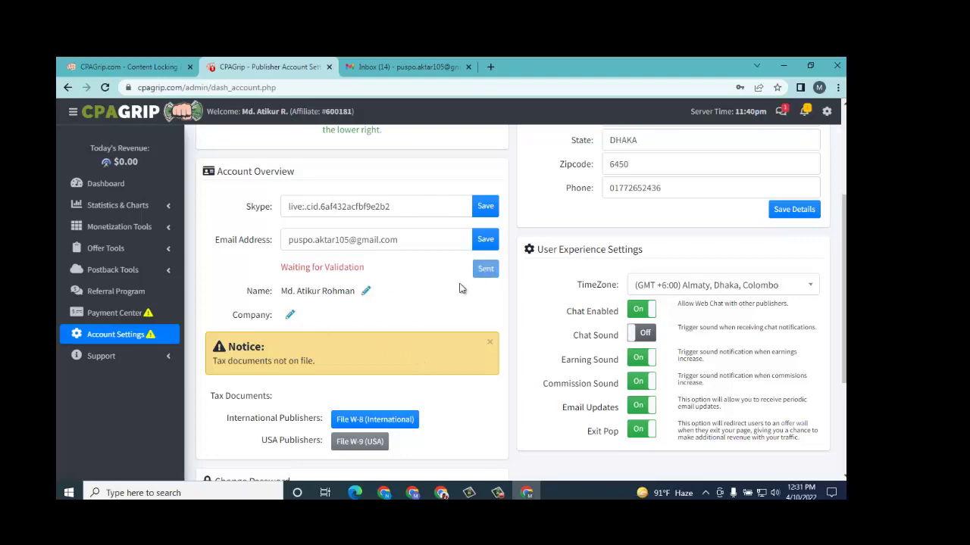
scroll(440, 340, "up", 2)
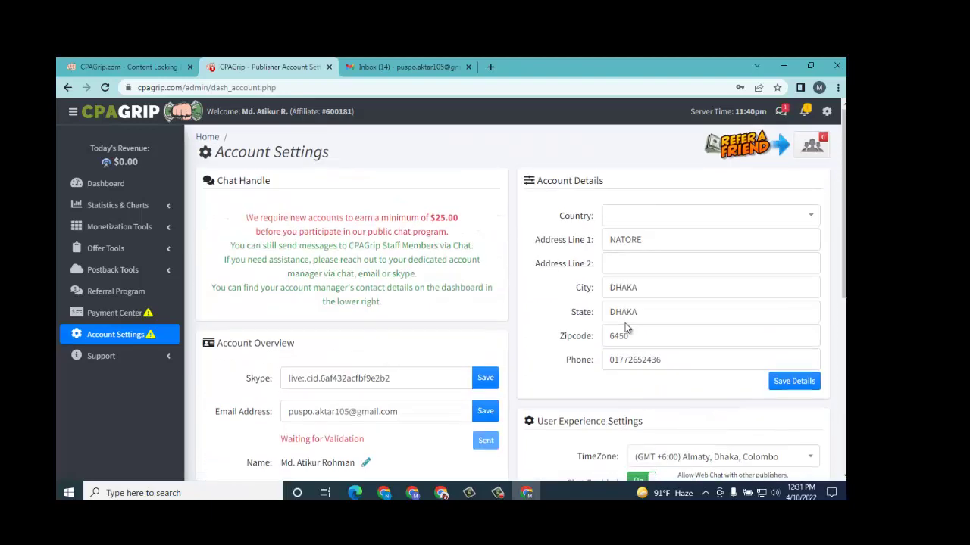
key("ctrl+Tab")
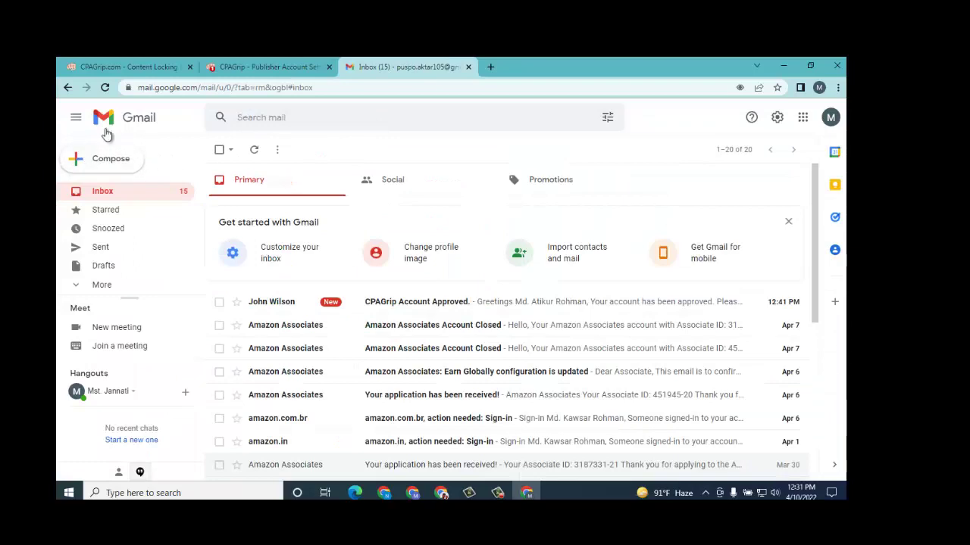
Step: Open the 'CPAGrip Account Approved' email in the Gmail inbox
left_click(416, 312)
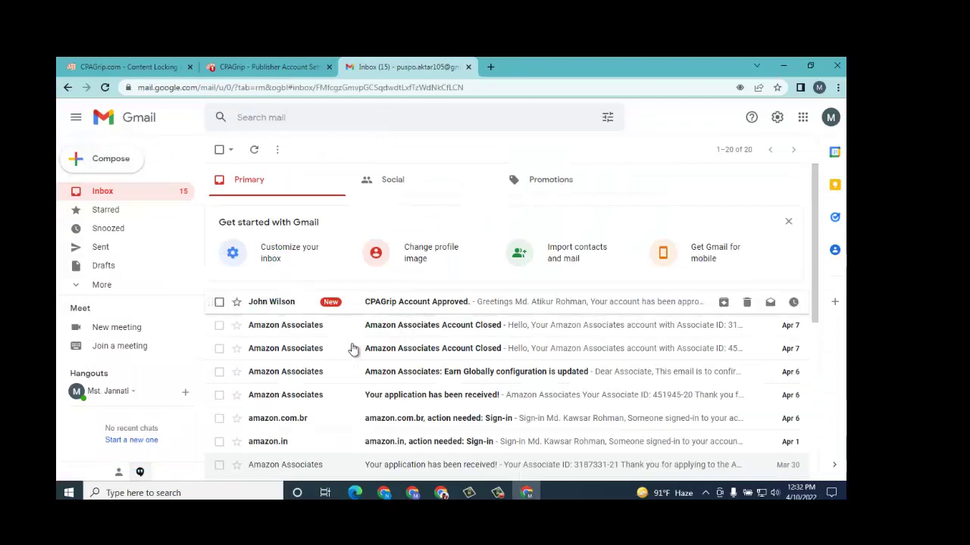
left_click(261, 66)
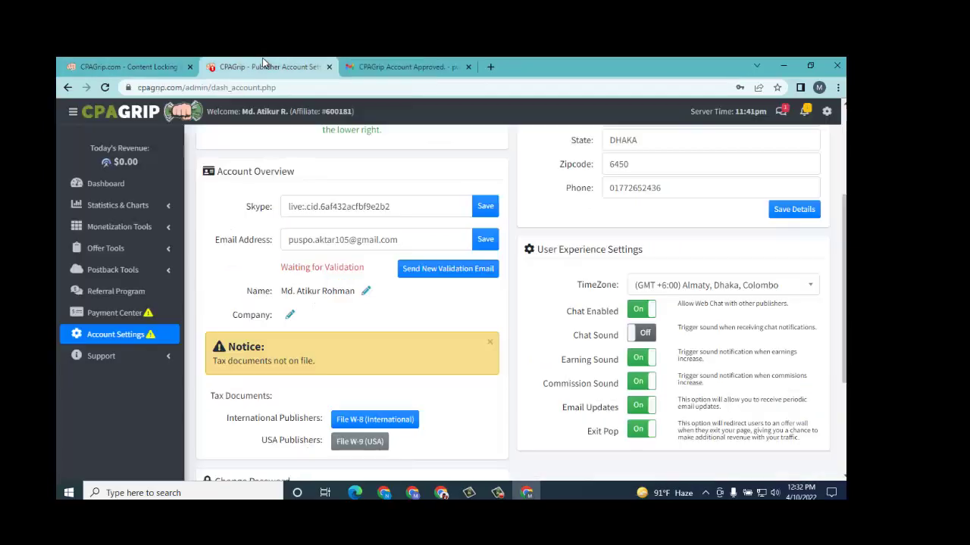
left_click(424, 62)
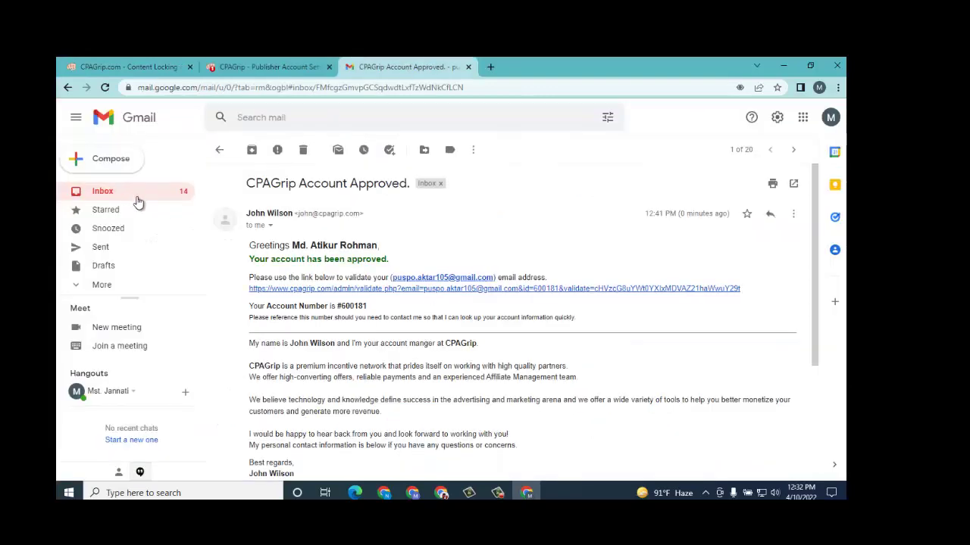
left_click(135, 199)
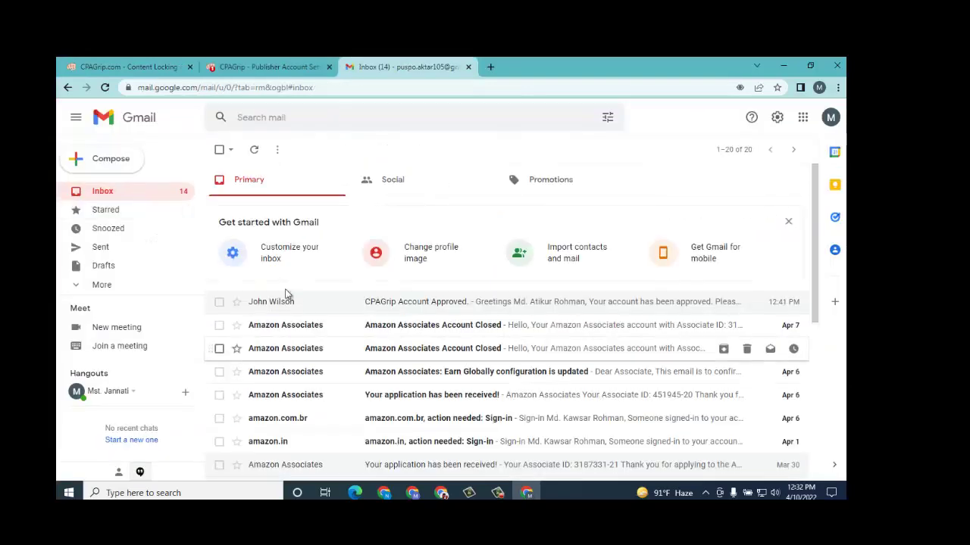
left_click(427, 306)
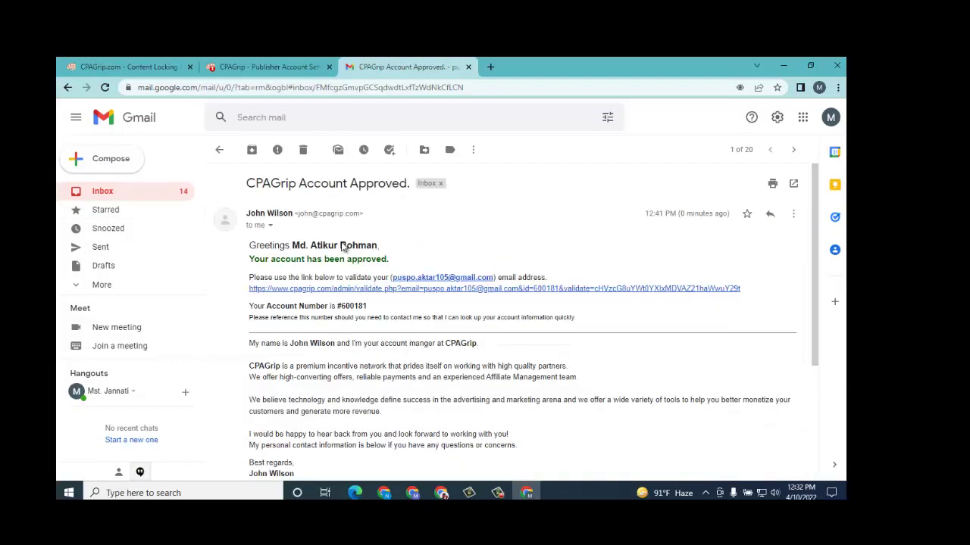
Step: Click the email validation link in the message body
scroll(431, 280, "down", 5)
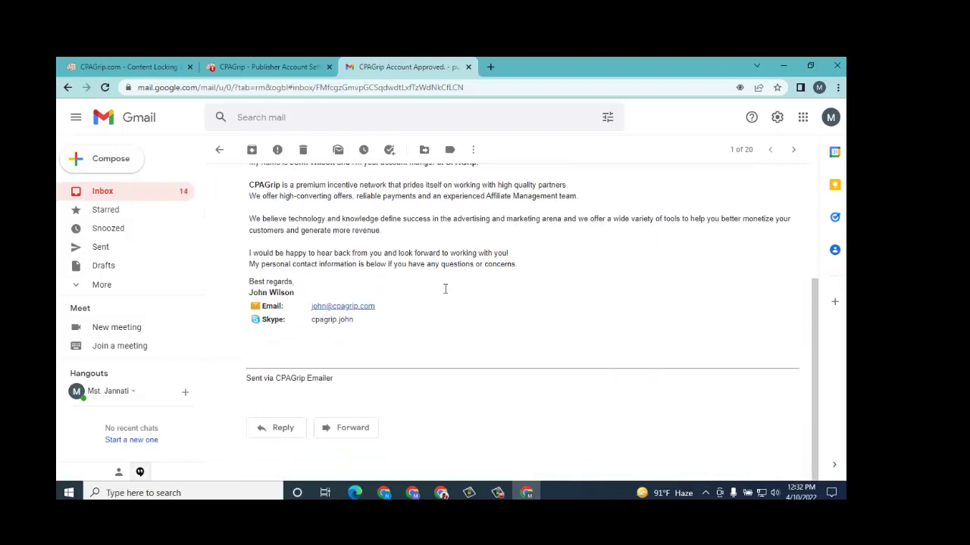
scroll(444, 286, "up", 5)
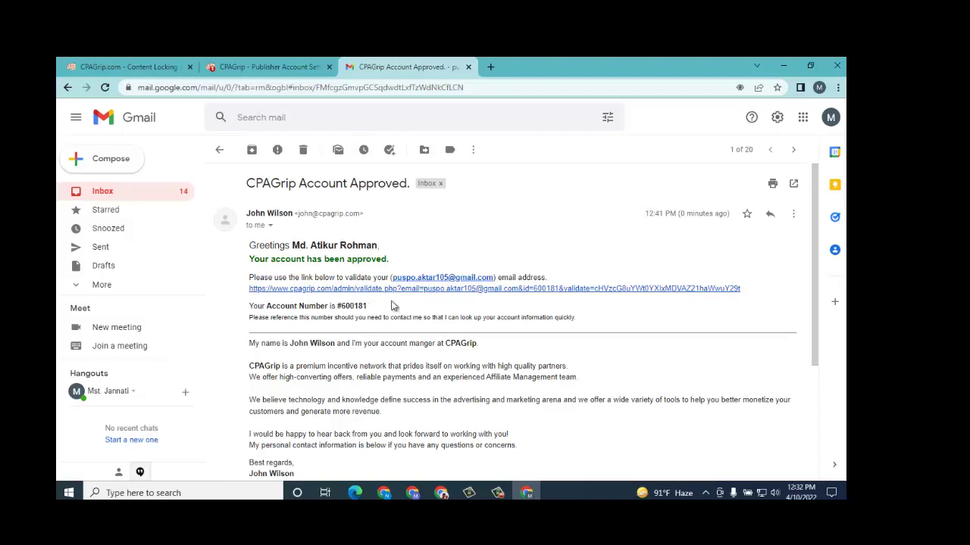
scroll(356, 341, "down", 2)
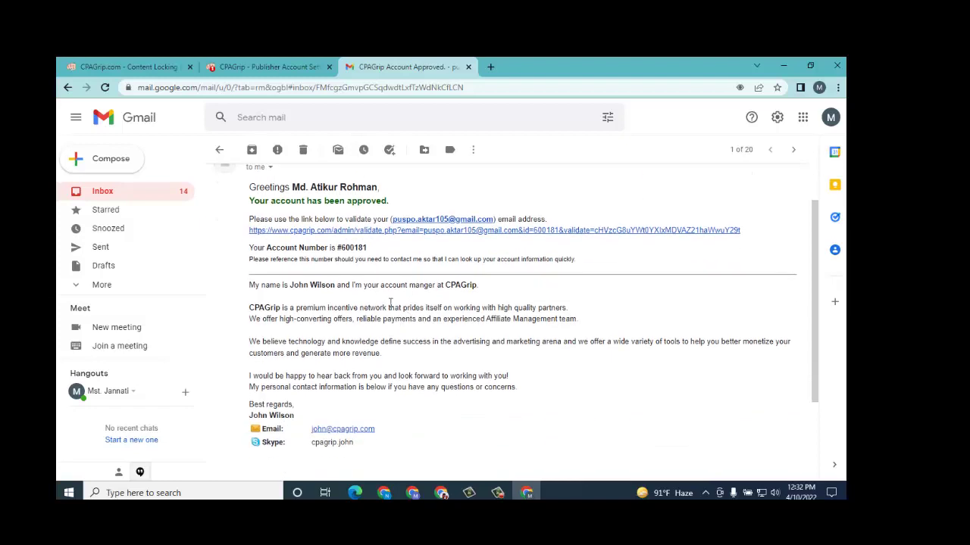
left_click(413, 232)
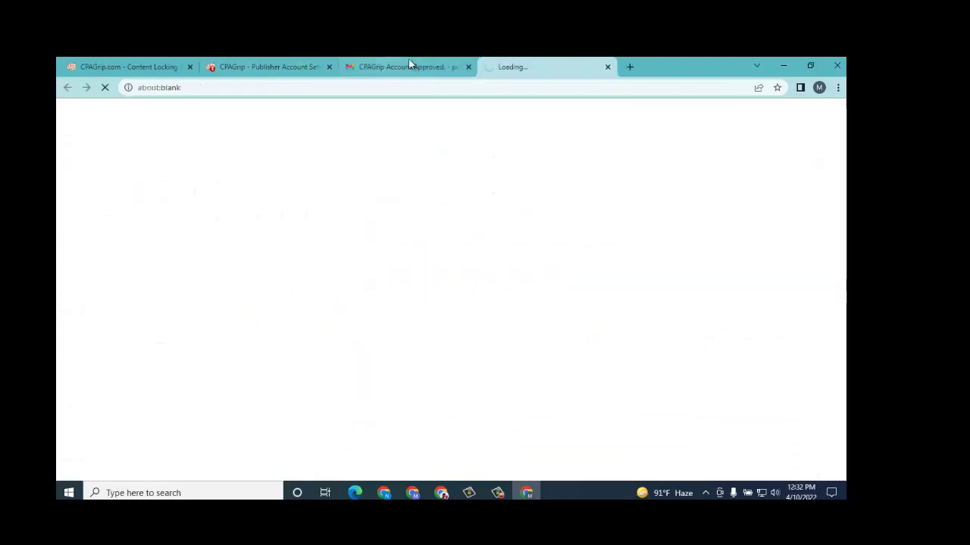
Step: From the email validation success page, return to the Publisher Dashboard and scroll to its notices
left_click(348, 68)
left_click(537, 67)
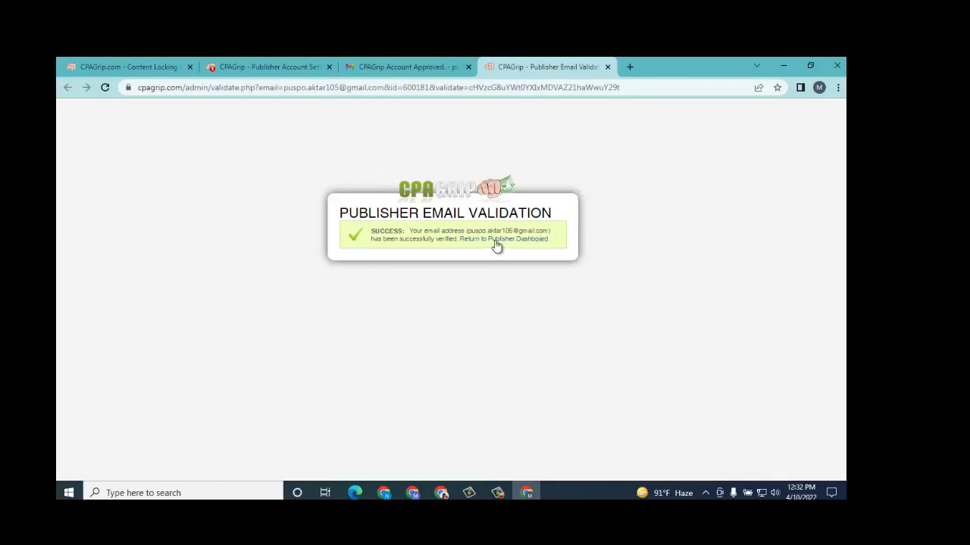
left_click(494, 239)
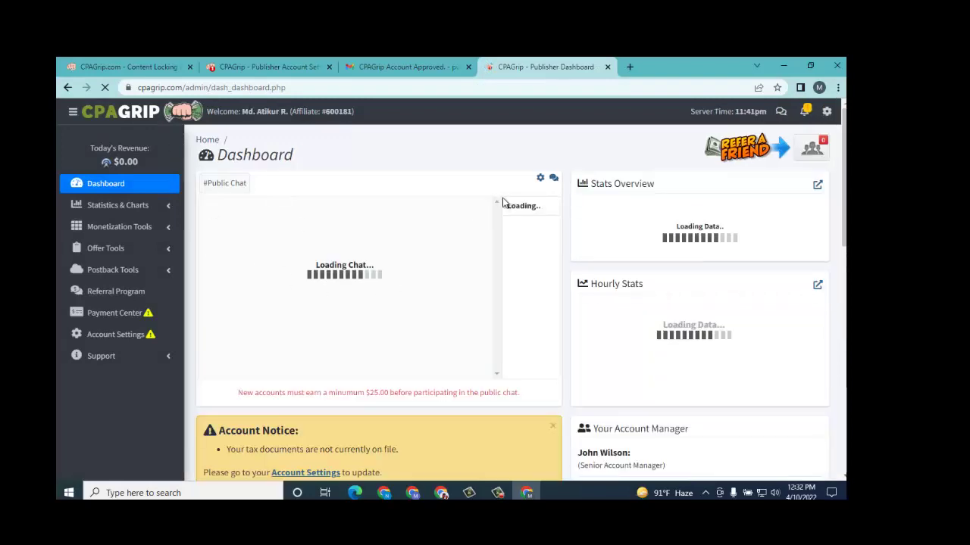
scroll(430, 222, "down", 3)
scroll(431, 228, "up", 3)
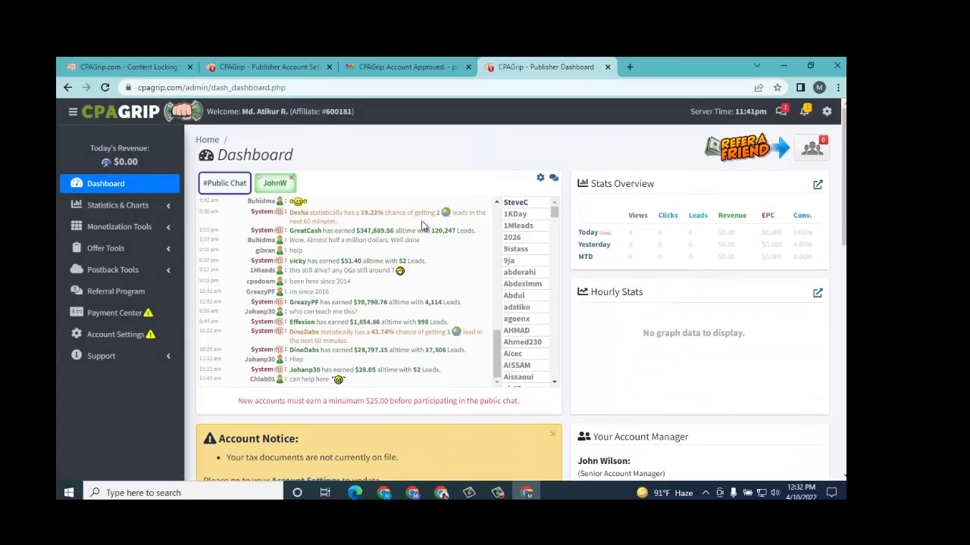
scroll(349, 161, "down", 4)
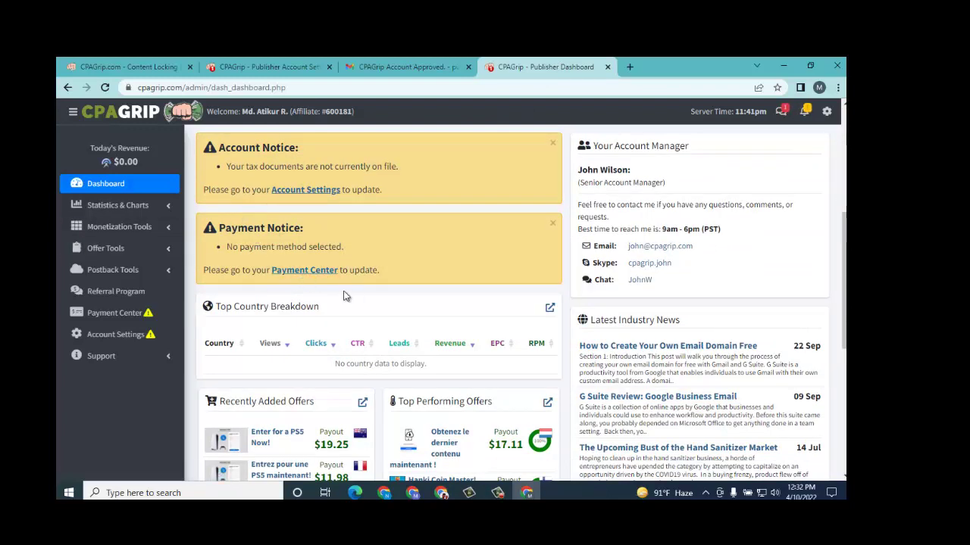
Step: Open Payments Center and select Payoneer (Global Bank Transfer) as the payment method
left_click(326, 272)
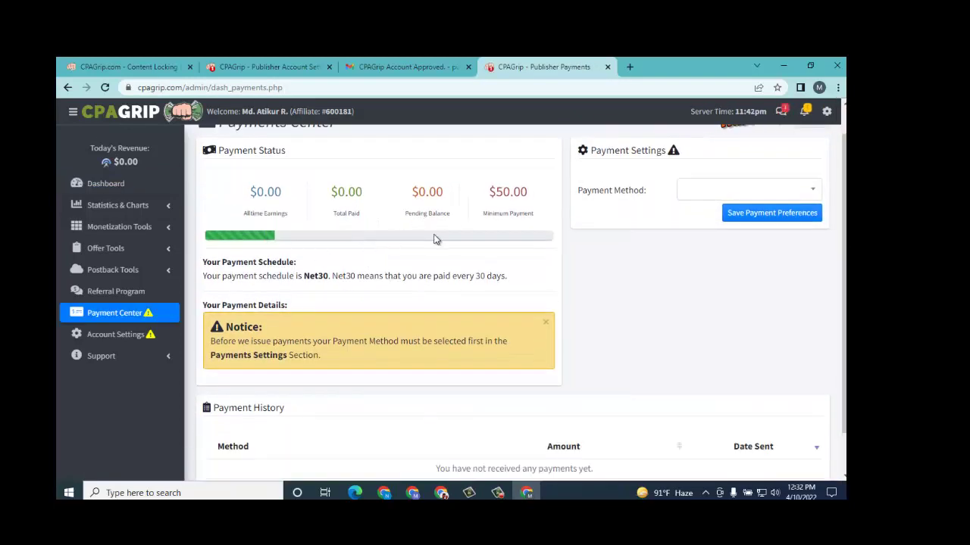
scroll(326, 229, "up", 1)
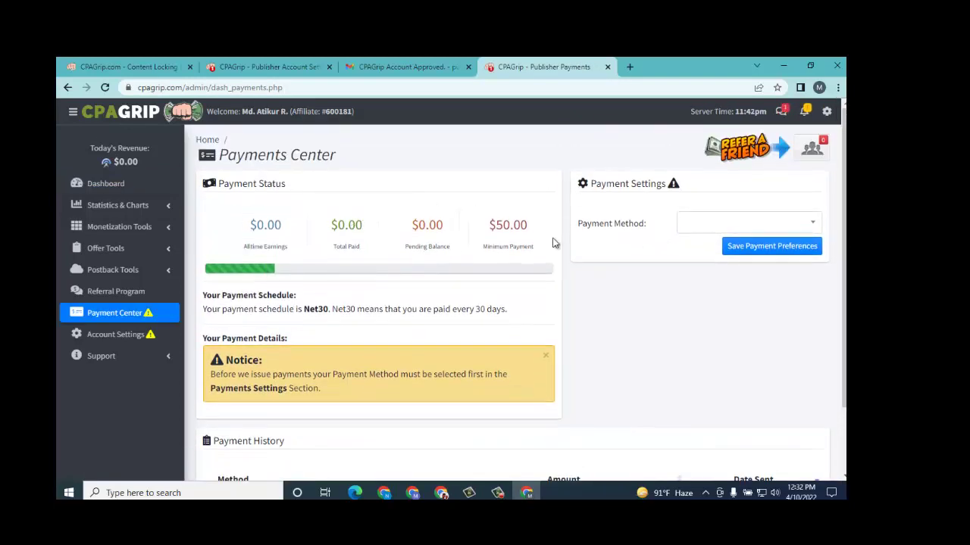
left_click(720, 224)
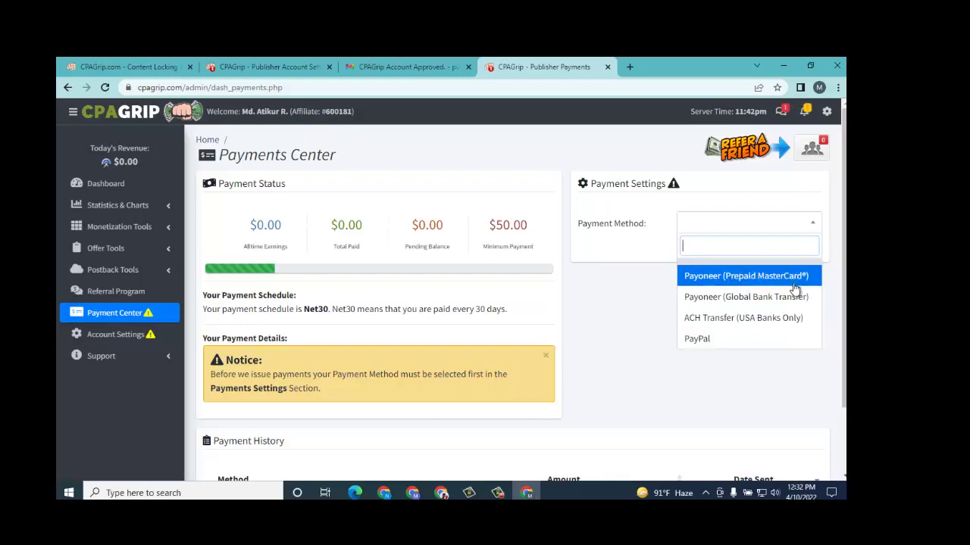
left_click(749, 303)
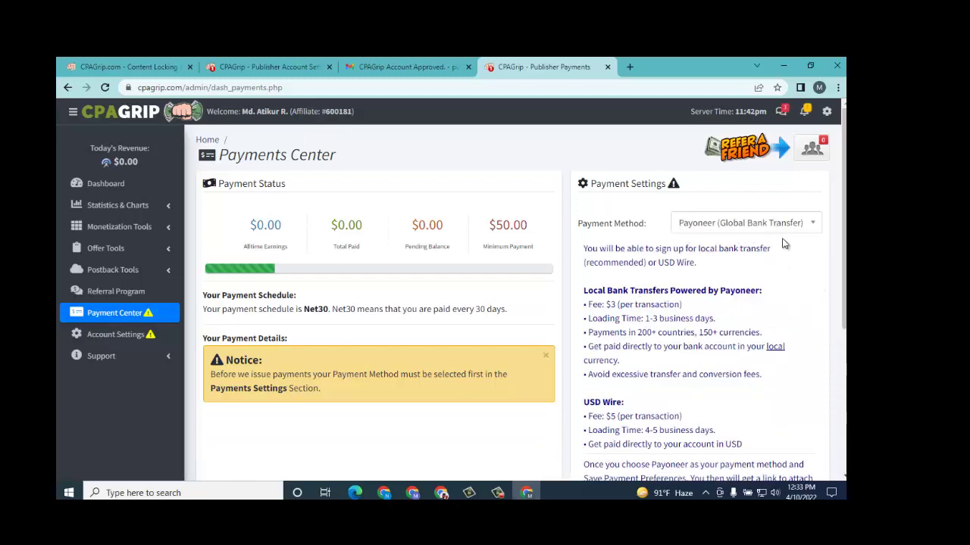
scroll(713, 285, "down", 3)
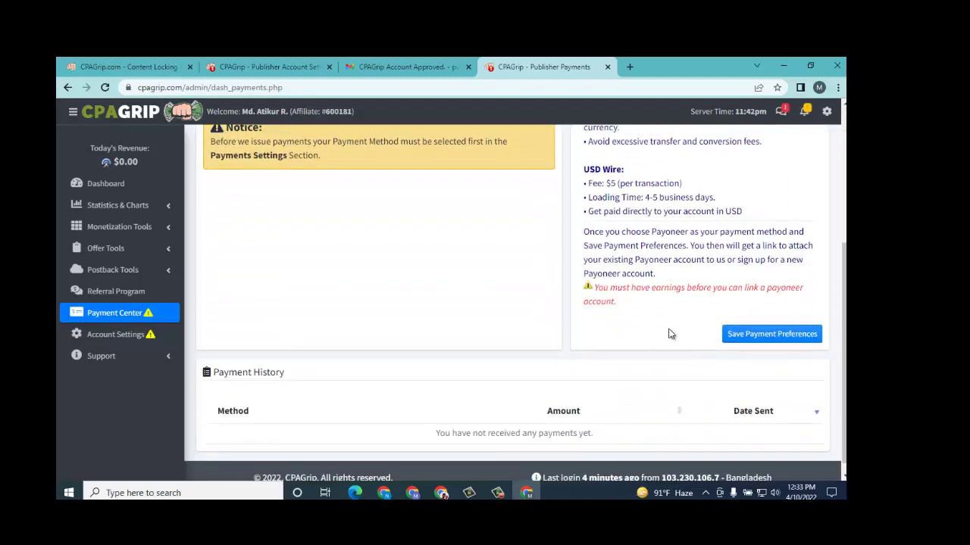
scroll(668, 326, "up", 3)
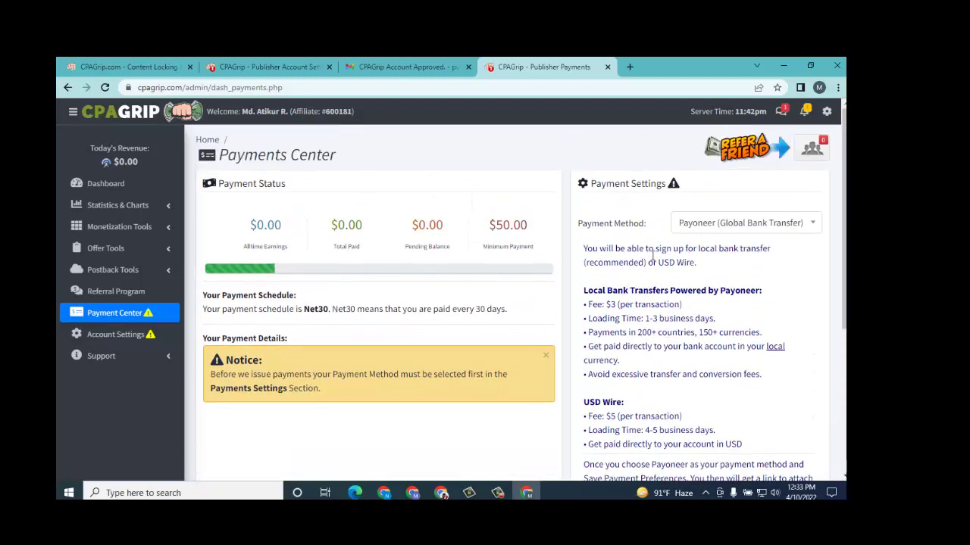
scroll(665, 253, "down", 2)
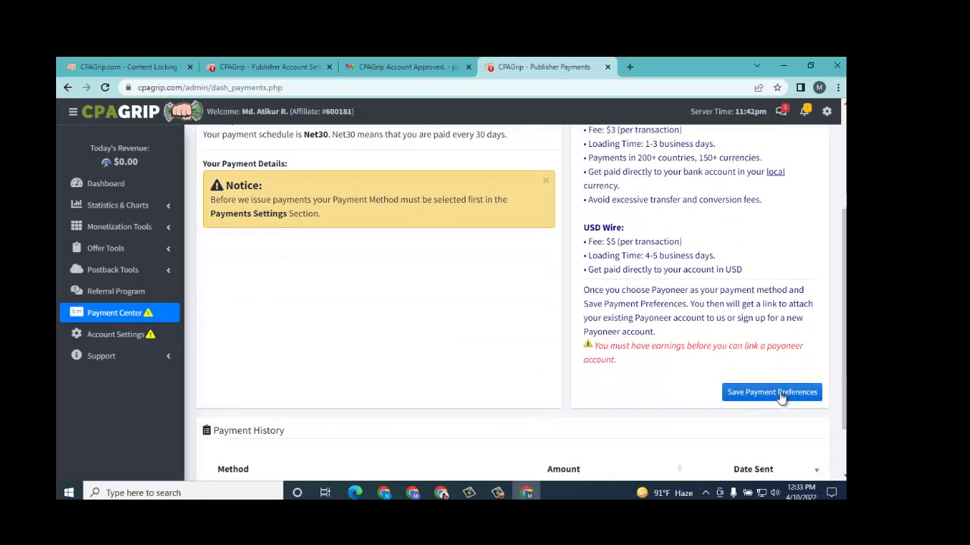
Step: Save the payment preferences, dismiss the earnings-required alert, and go back to the dashboard
left_click(780, 393)
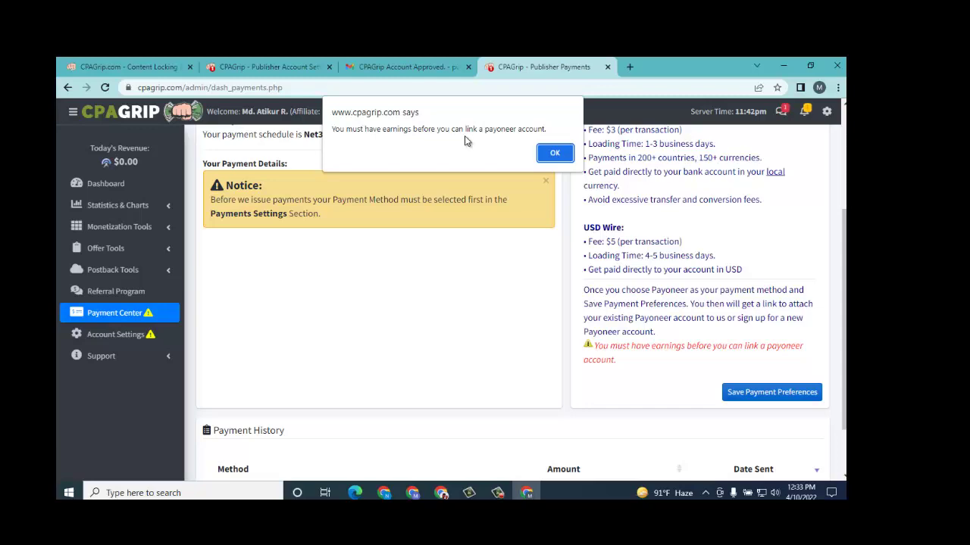
left_click(555, 152)
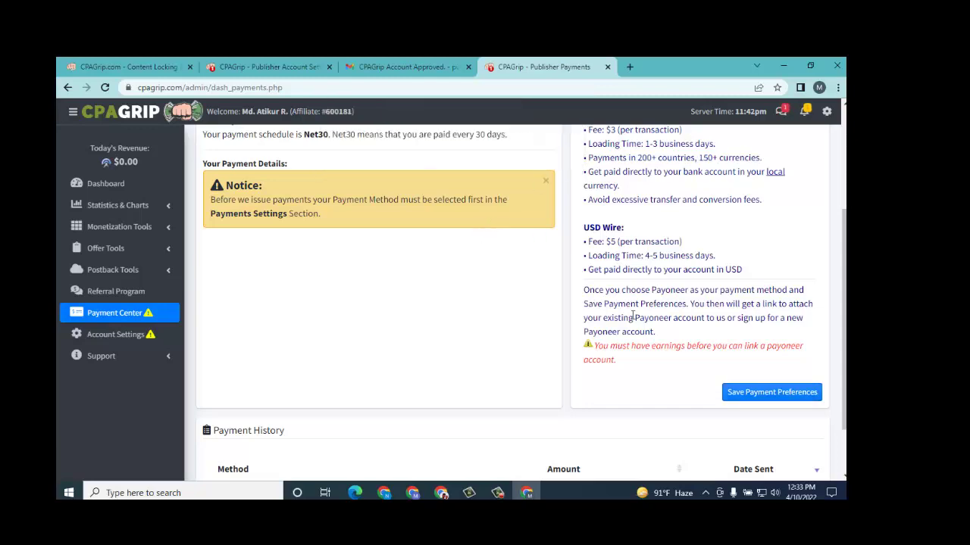
scroll(677, 293, "up", 3)
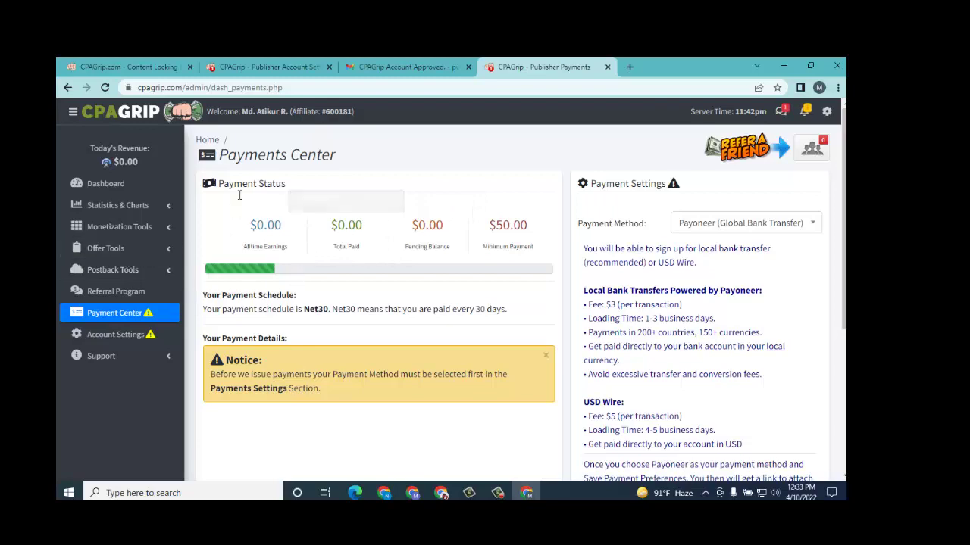
left_click(362, 67)
left_click(504, 67)
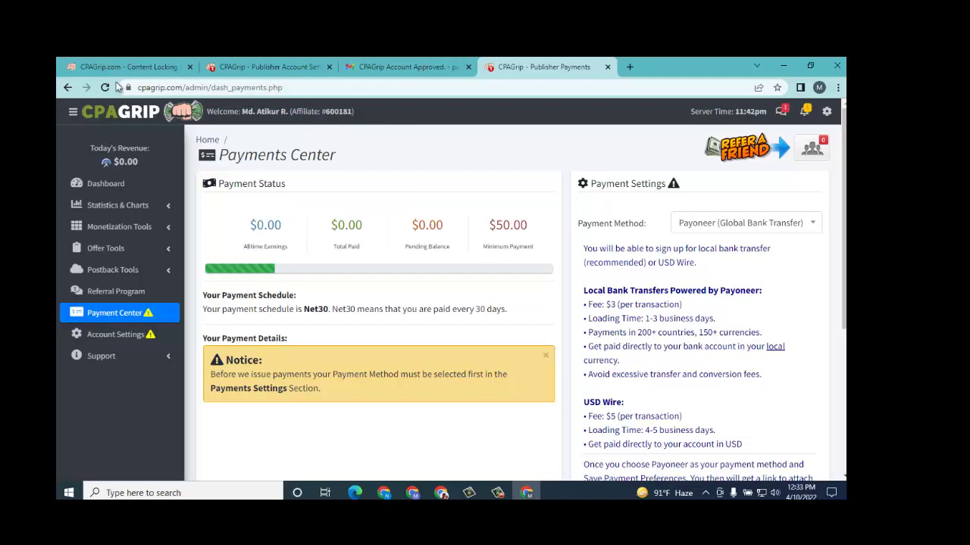
left_click(106, 183)
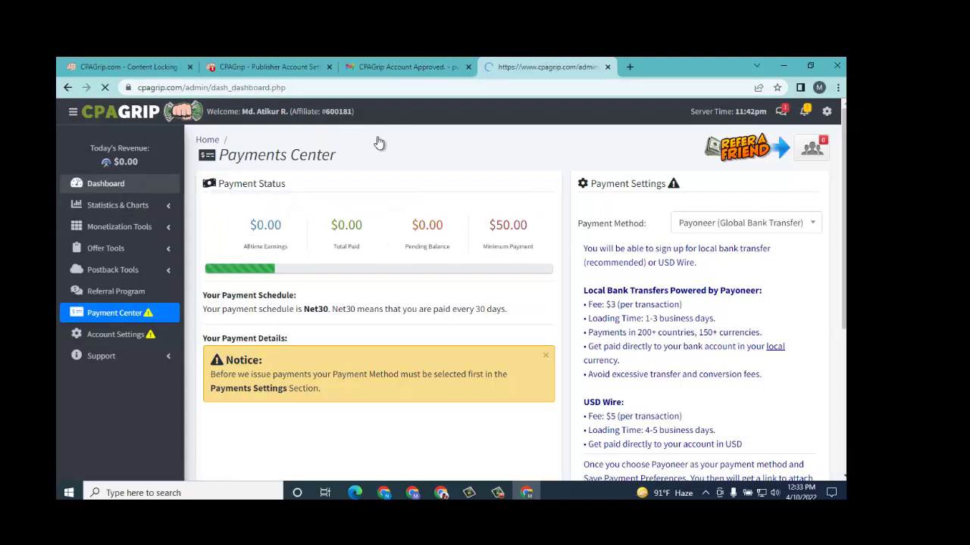
Step: Scroll down through the dashboard's chat, stats and notices, then back to the top
scroll(469, 255, "down", 3)
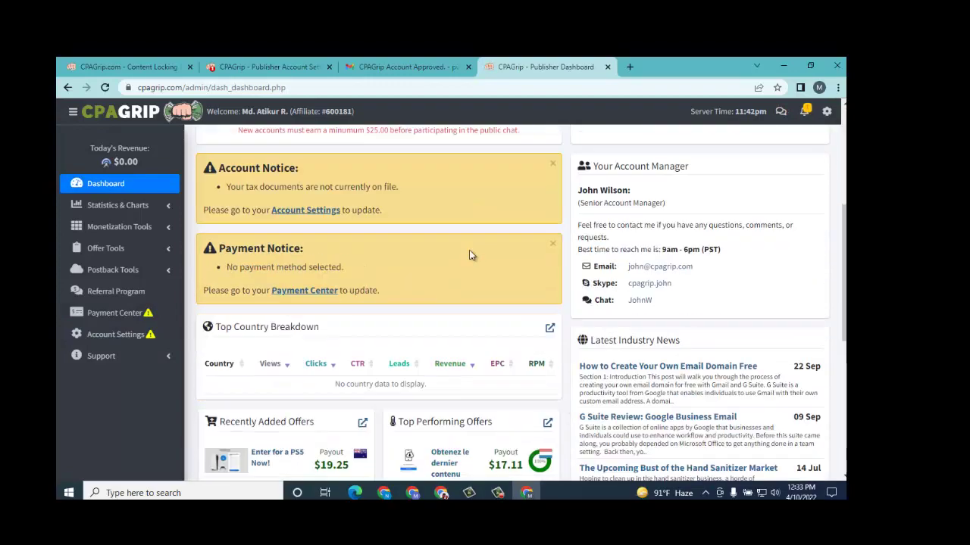
scroll(469, 255, "down", 5)
scroll(428, 269, "up", 1)
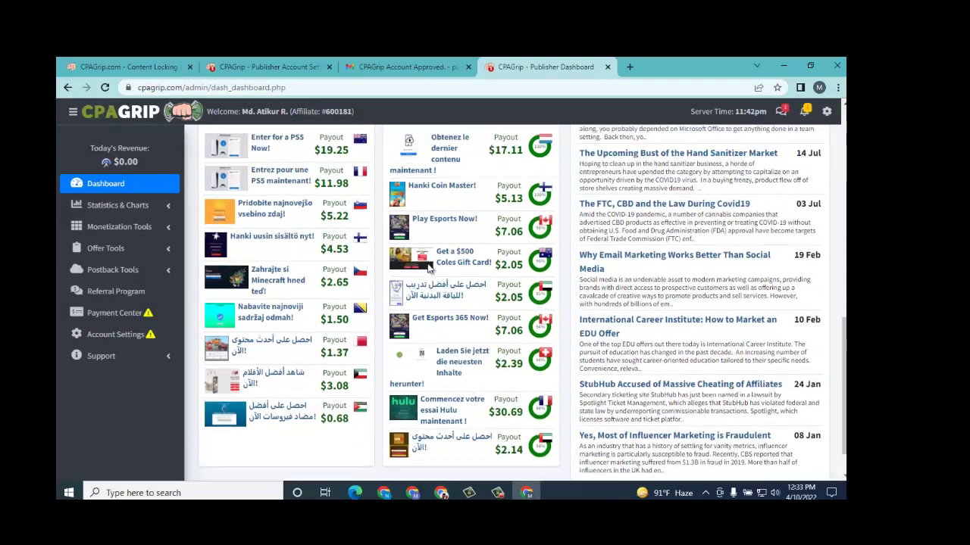
scroll(428, 269, "up", 8)
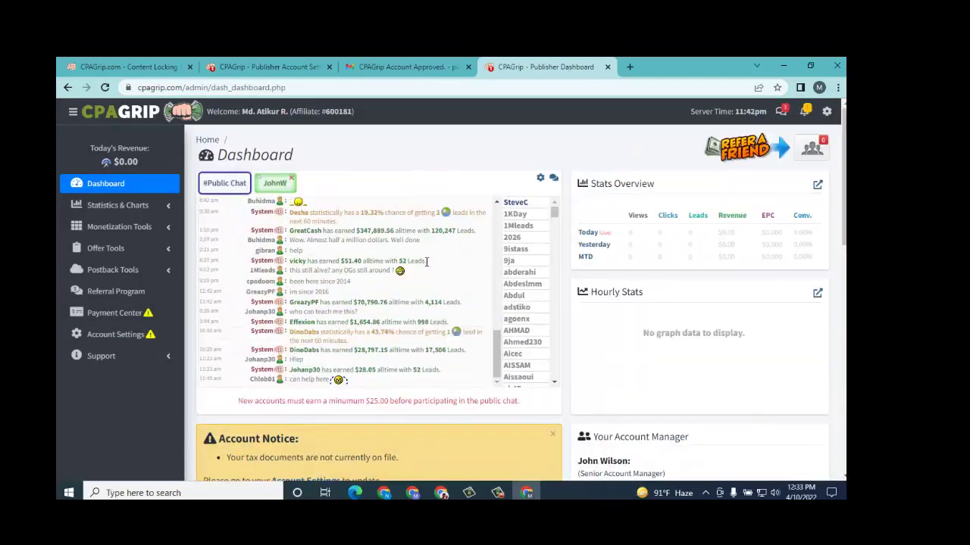